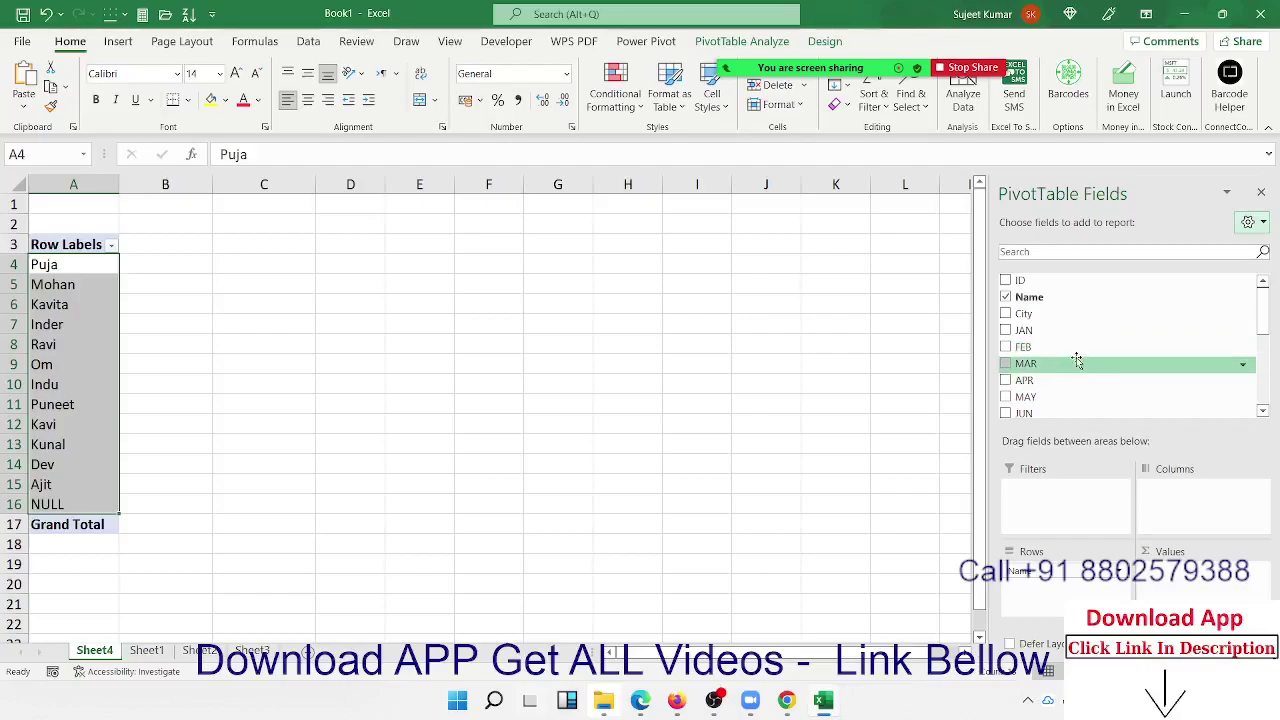
- Add JAN to the pivot values as a Count of JAN column, totalling 1582
scroll(1075, 350, down, 5)
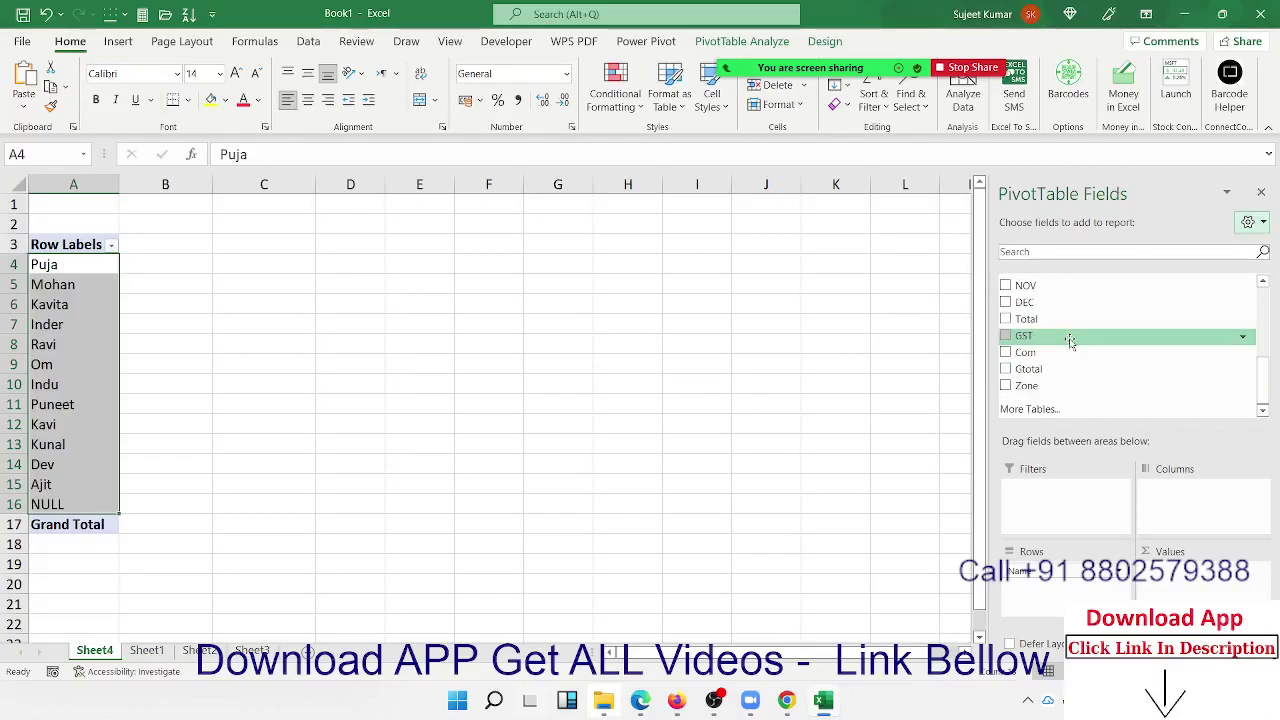
scroll(1070, 341, up, 5)
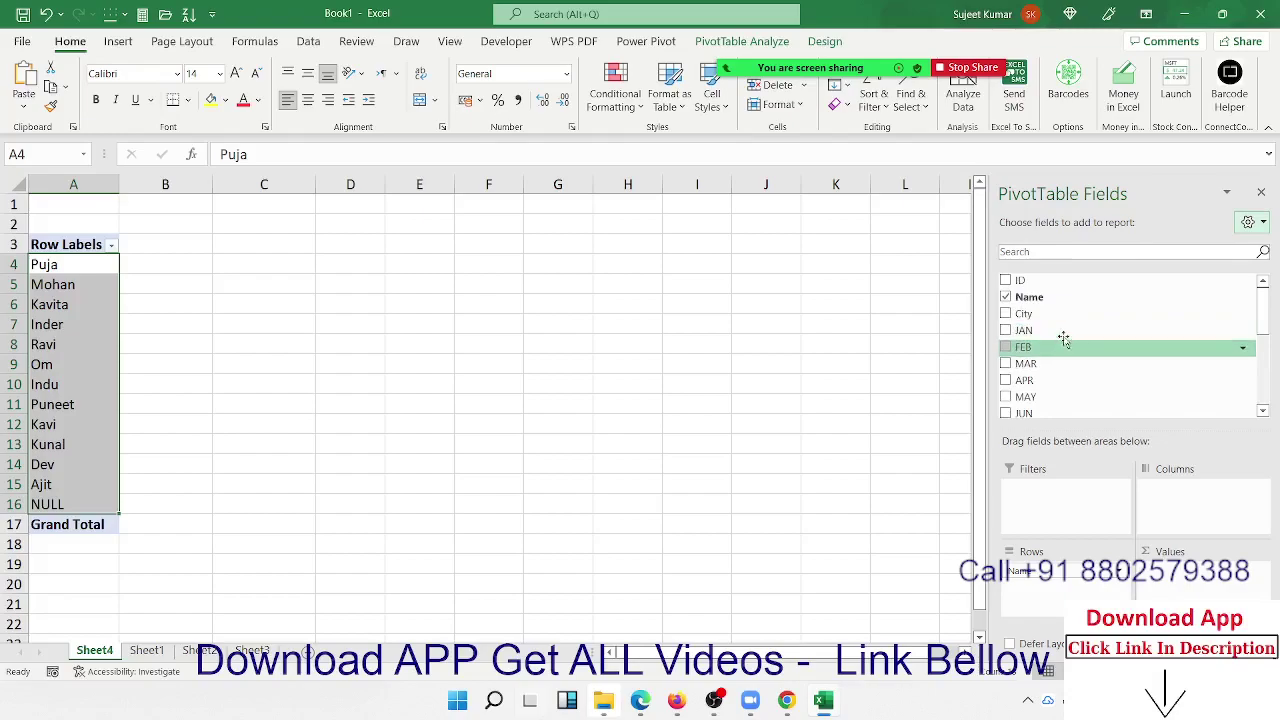
drag(1063, 338, 1166, 590)
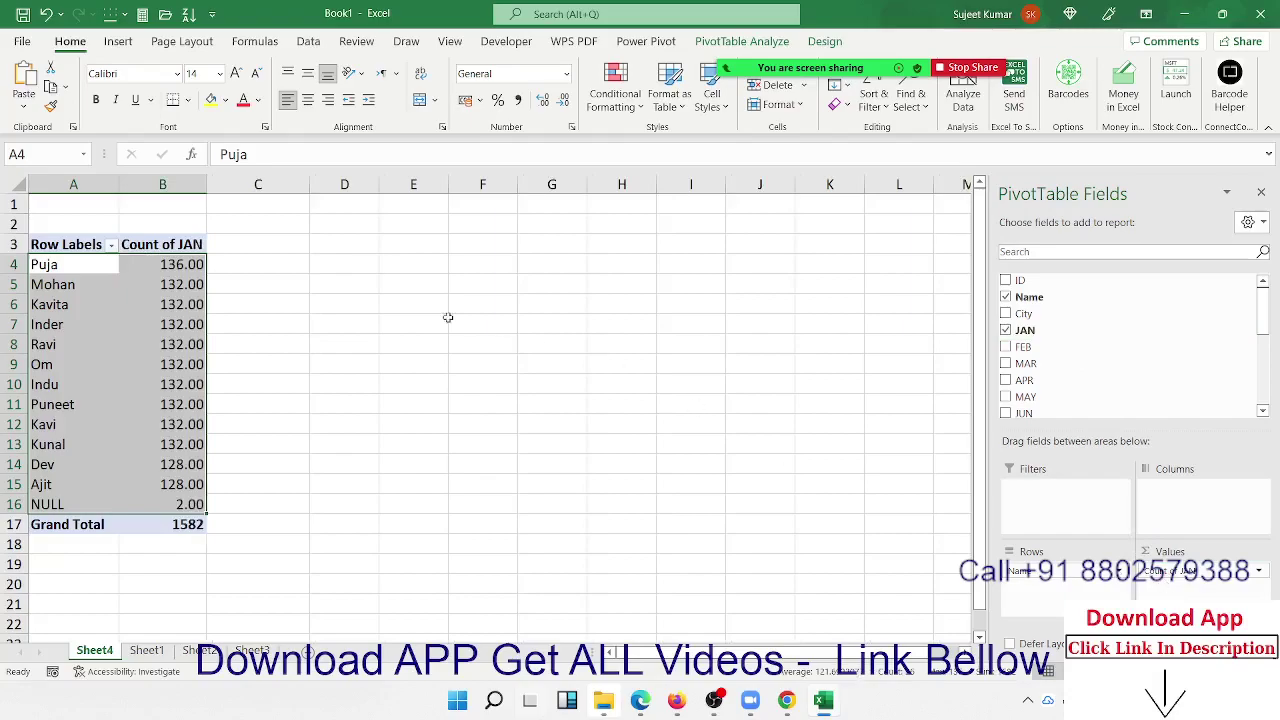
- On Sheet1, add a Qty header in U1 next to the Zone column
click(147, 651)
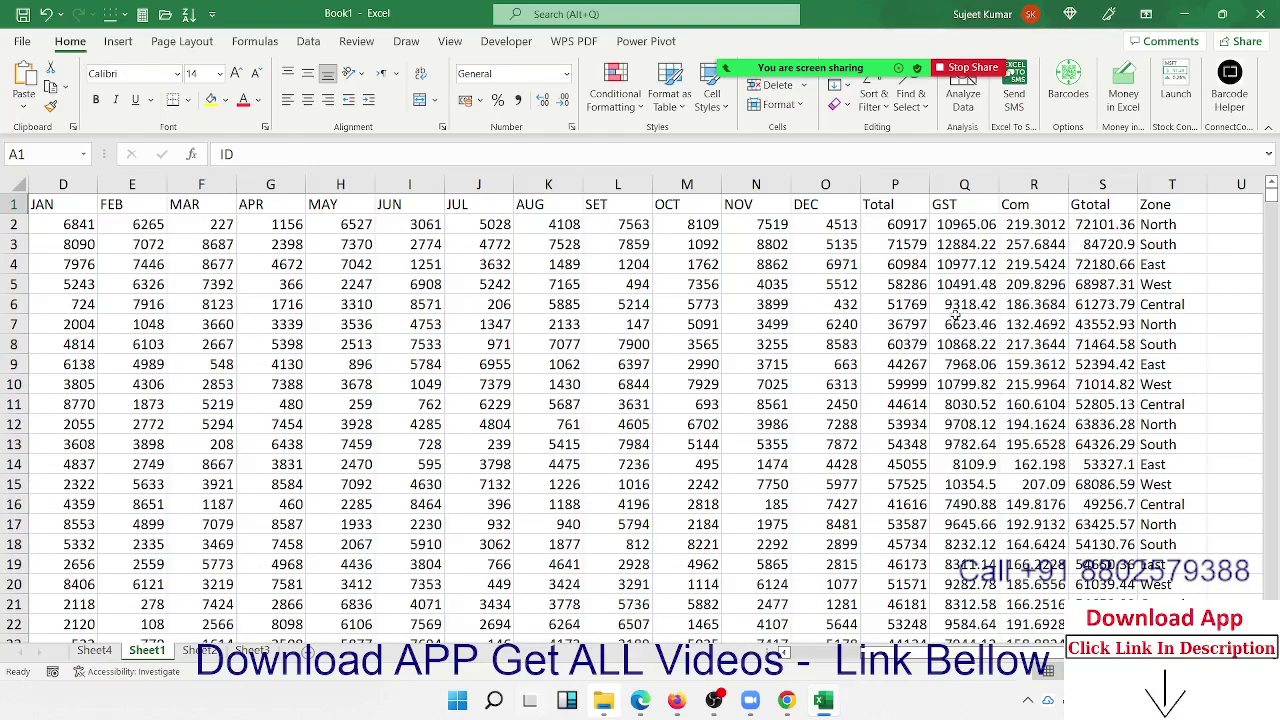
click(960, 281)
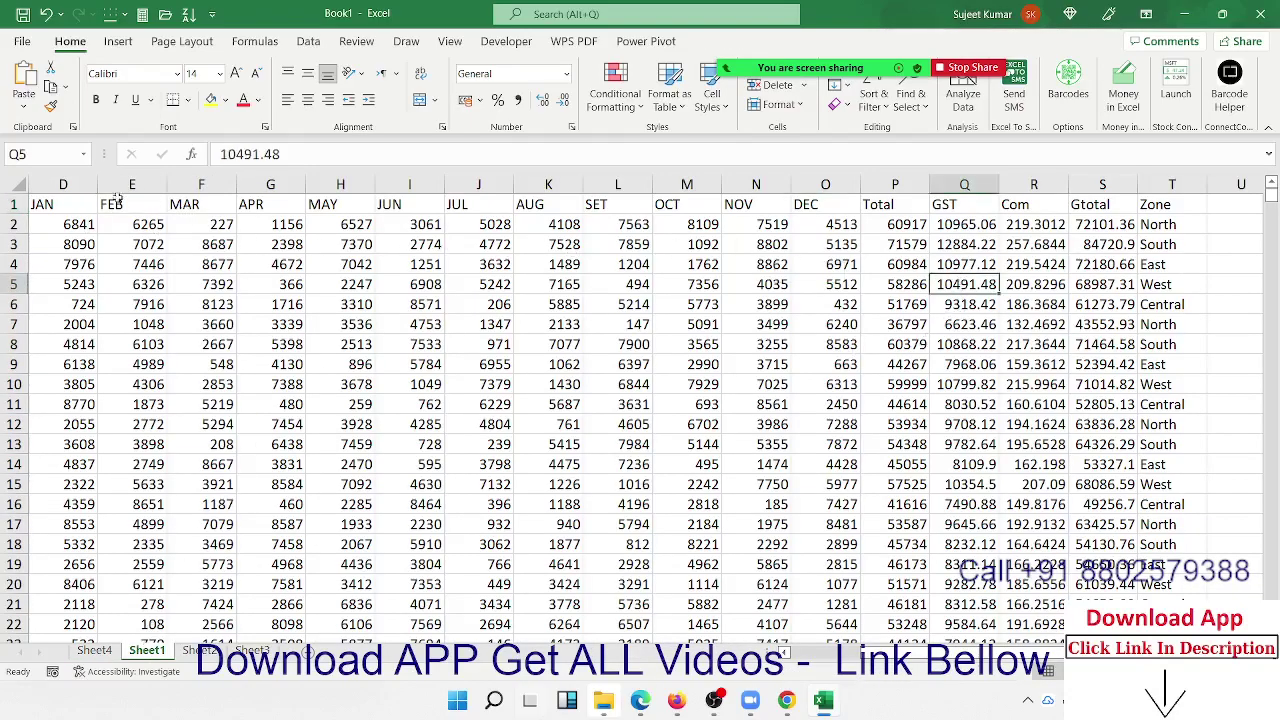
drag(88, 204, 964, 204)
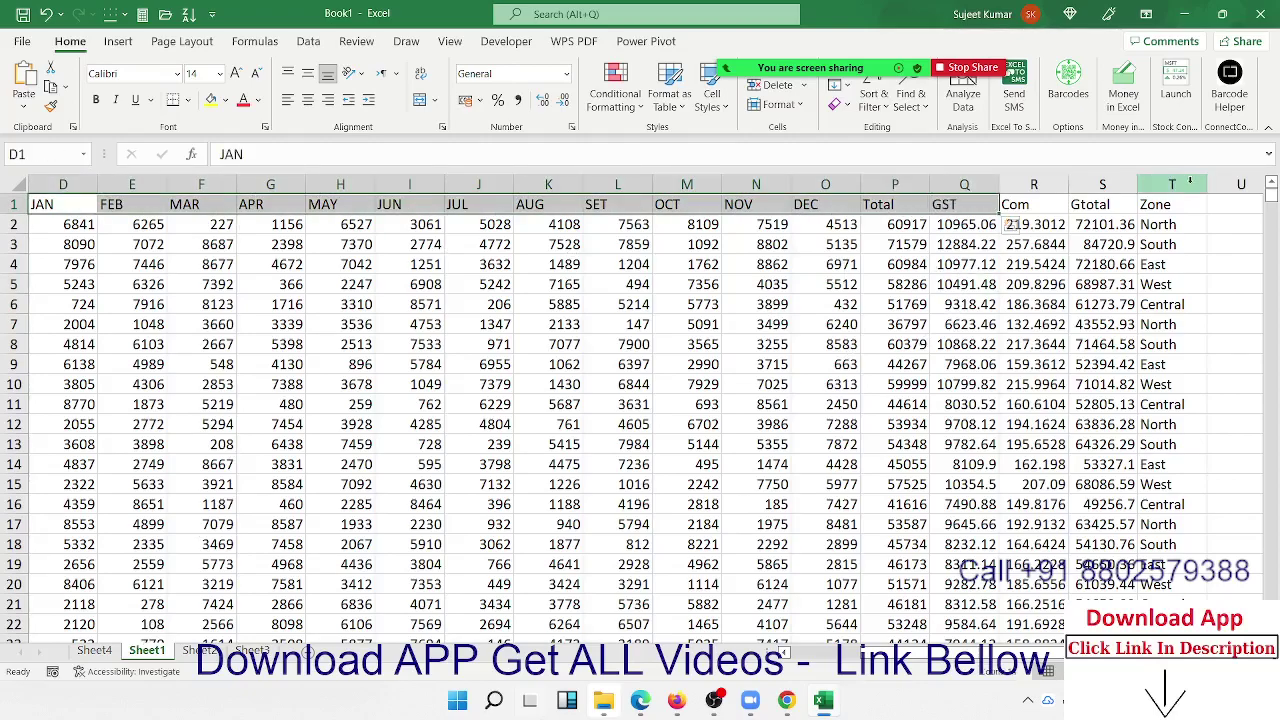
click(1182, 215)
key(Up)
key(Right)
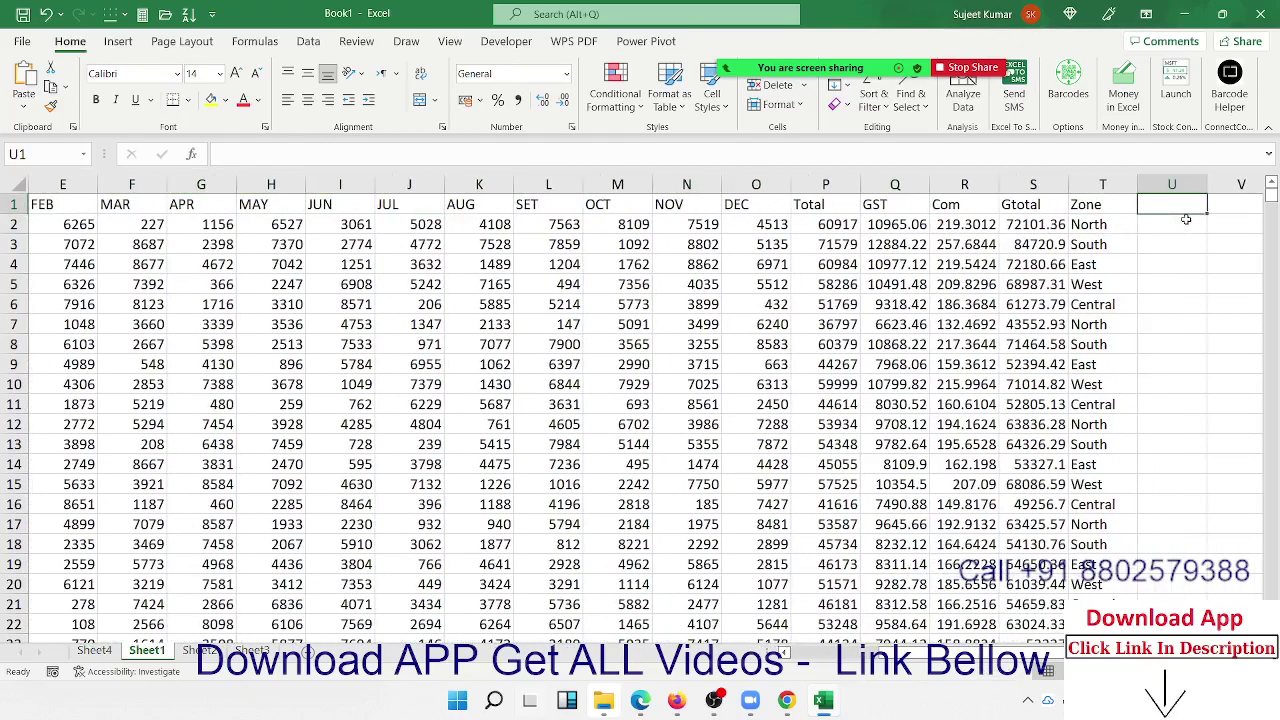
text(Qty)
key(Return)
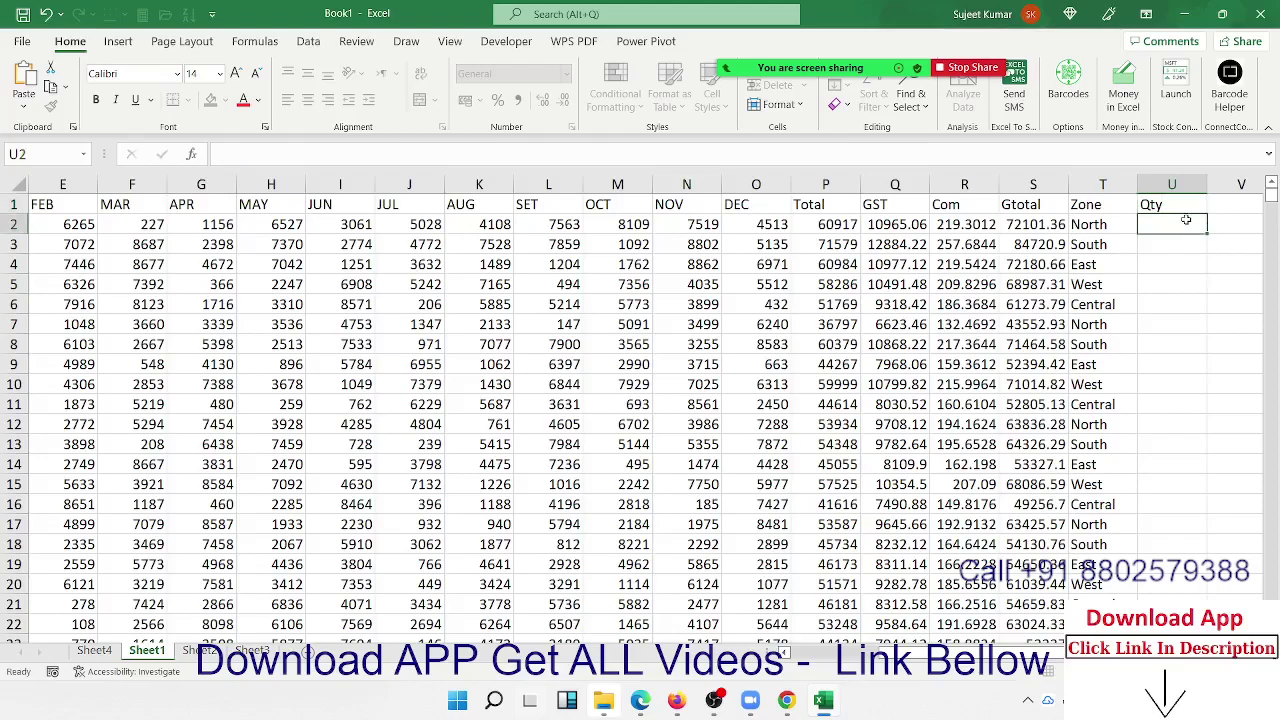
- Enter a RANDBETWEEN random-quantity formula in U2
text(=ra)
key(Down)
key(Down)
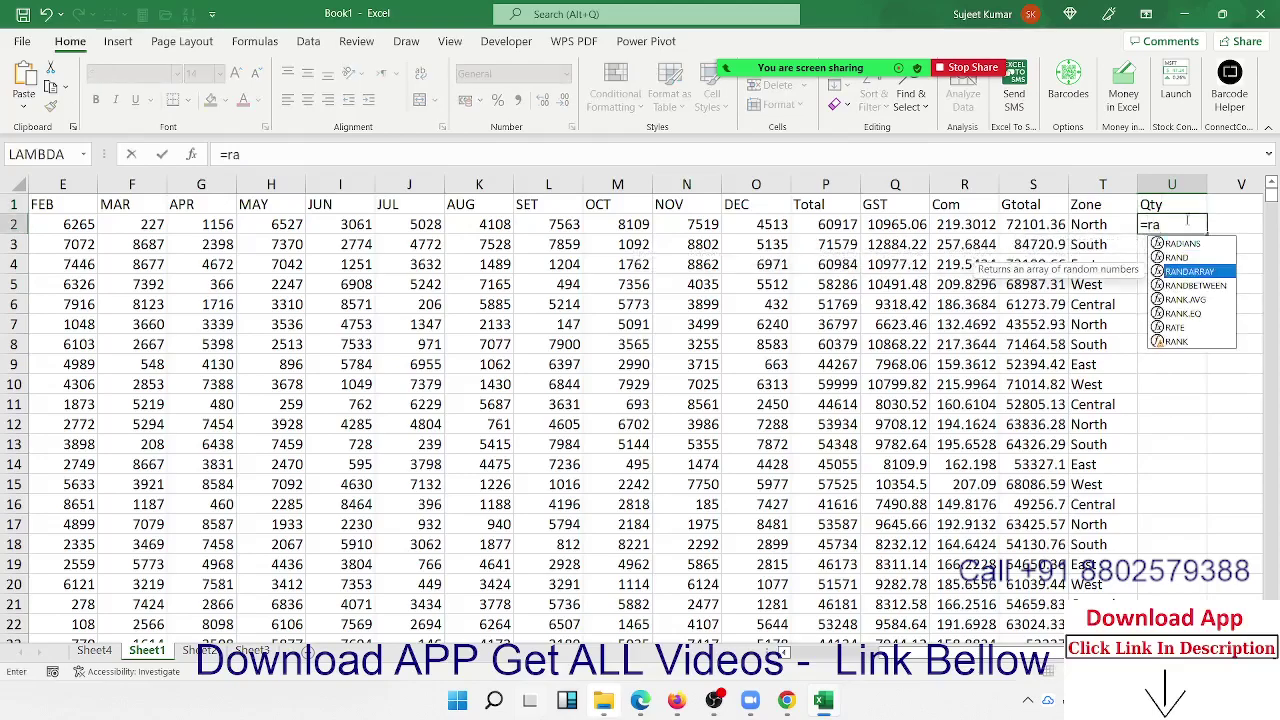
key(Down)
key(Tab)
text(10,)
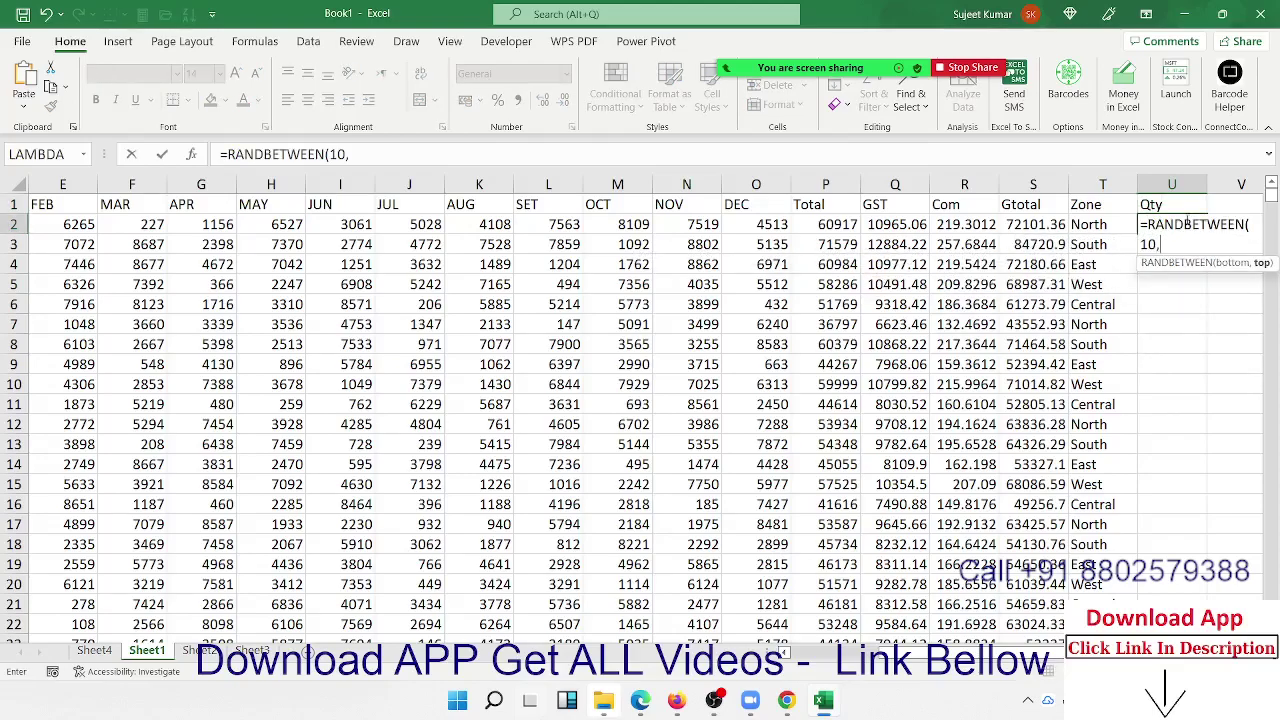
text(50)
key(Return)
- Fill the RANDBETWEEN formula down the Qty column to the last data row
key(ctrl+Left)
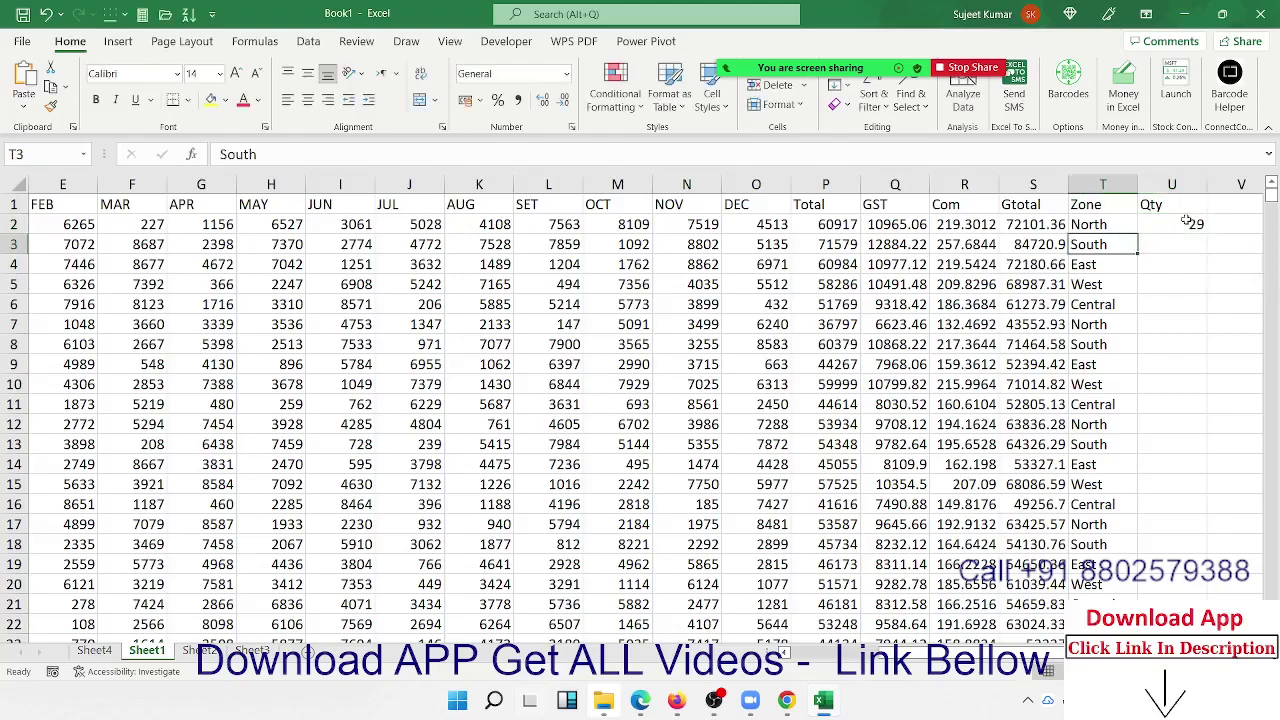
key(ctrl+Right)
key(ctrl+Down)
key(ctrl+Left)
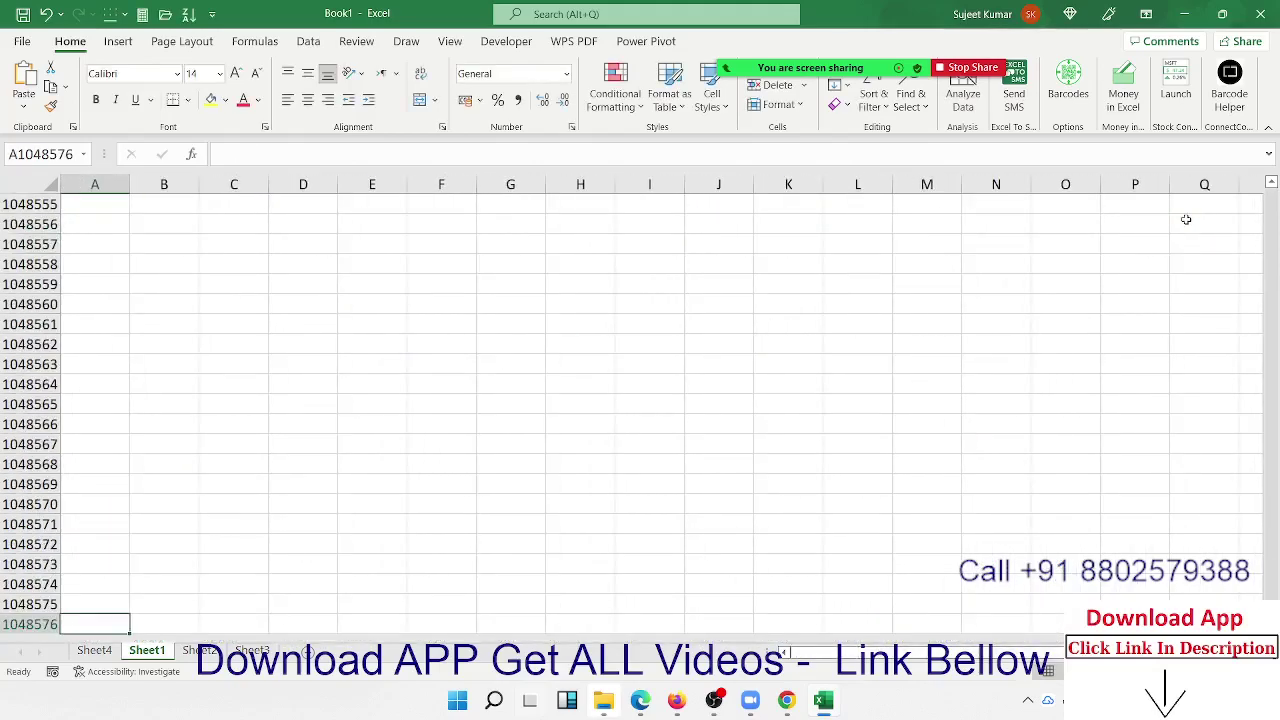
key(ctrl+Up)
key(ctrl+Up)
key(ctrl+Up)
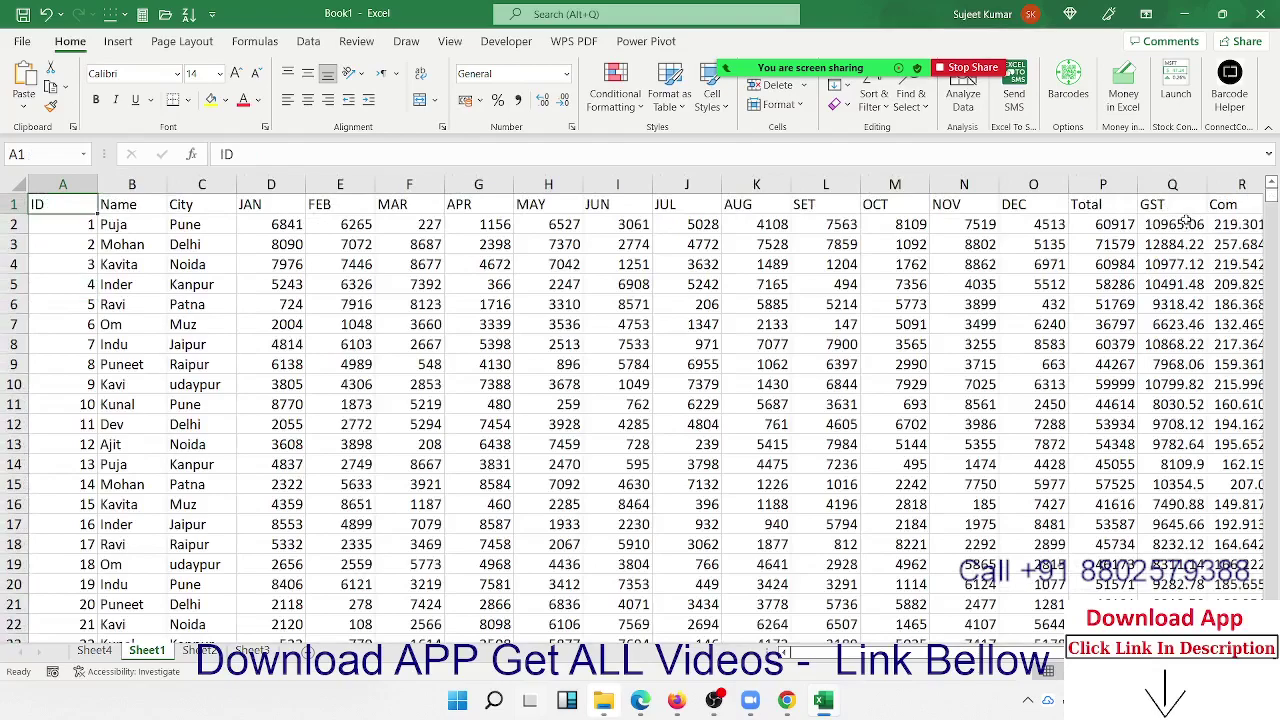
key(ctrl+Right)
key(Left)
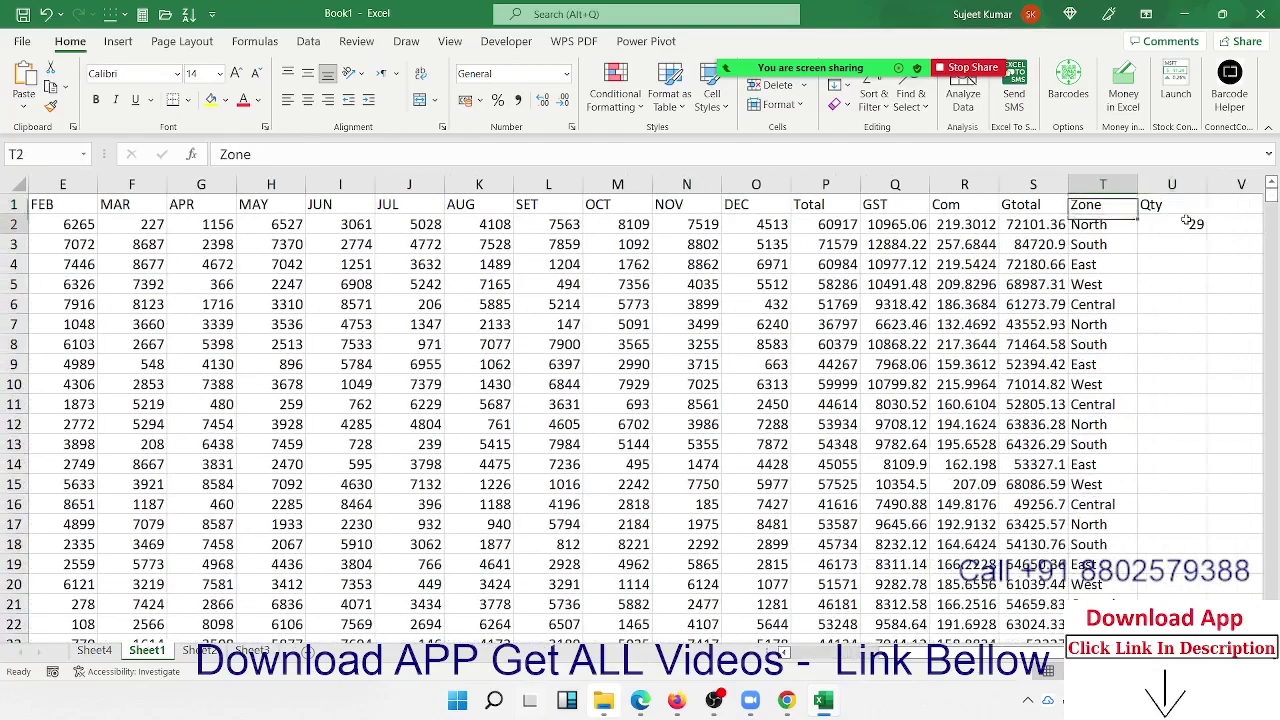
key(Down)
key(ctrl+Down)
key(Right)
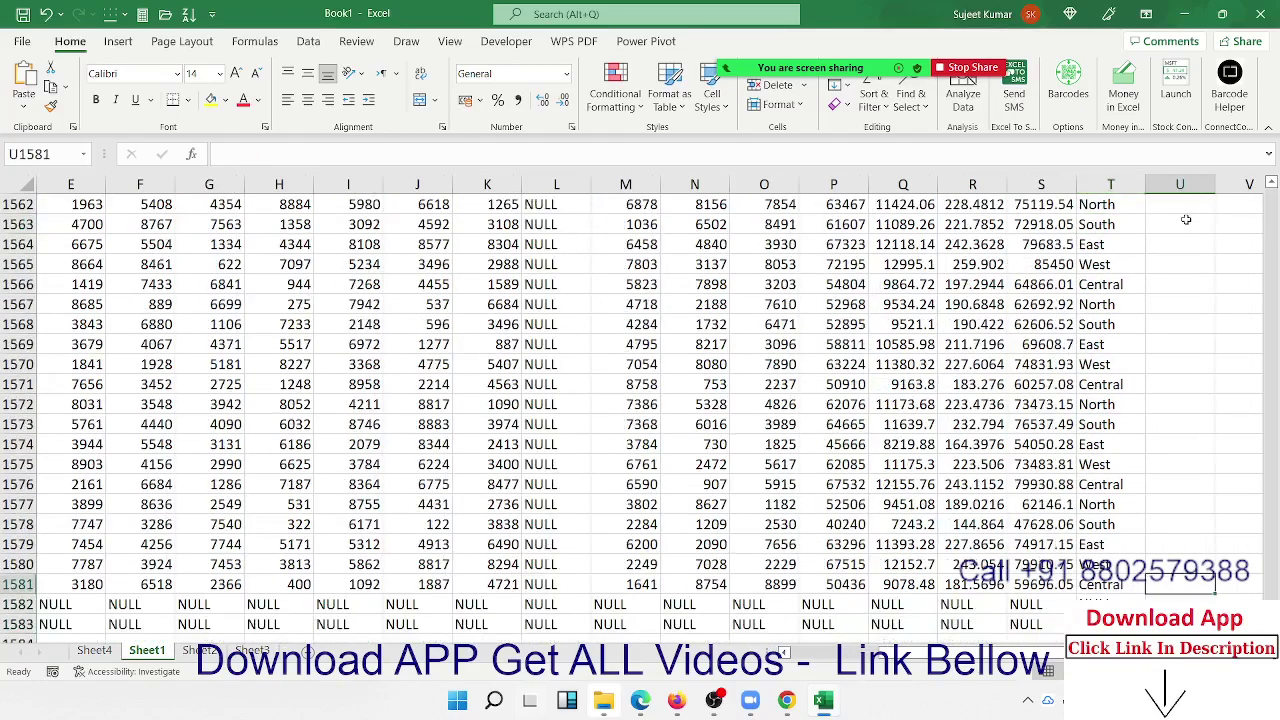
key(ctrl+shift+Up)
key(ctrl+d)
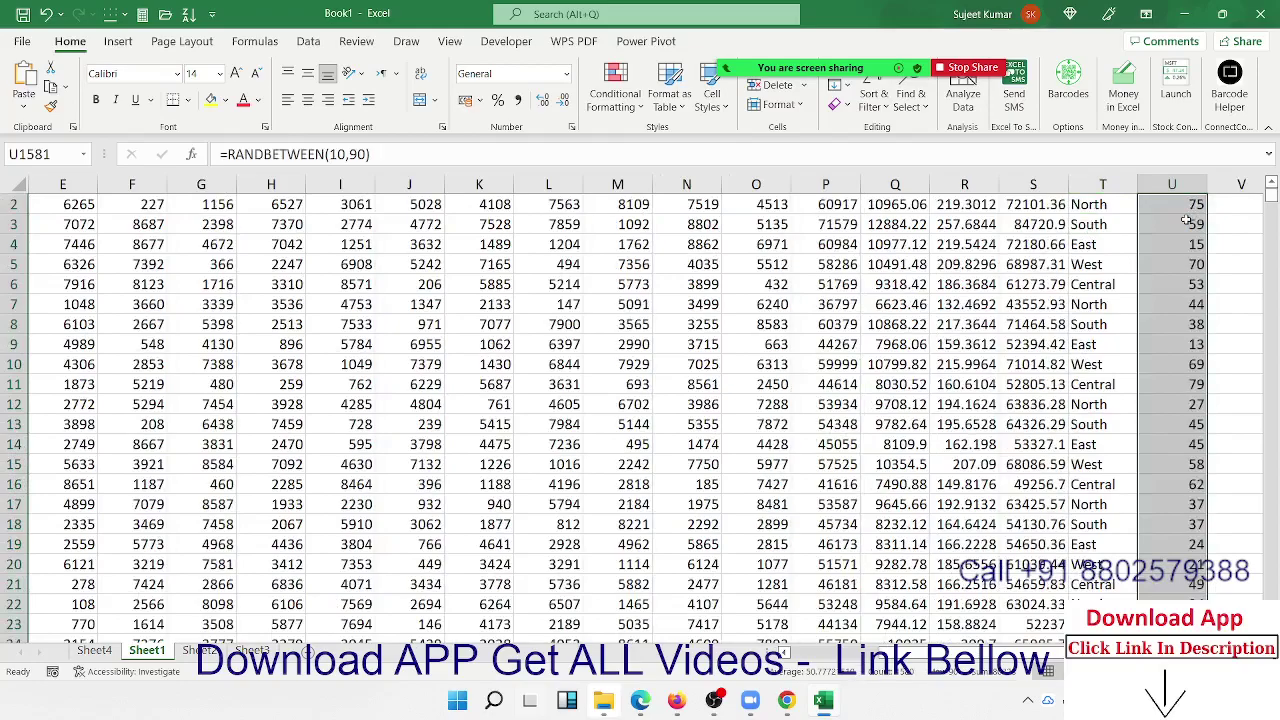
- Delete the NULL rows below the data
key(Left)
key(Down)
key(shift+space)
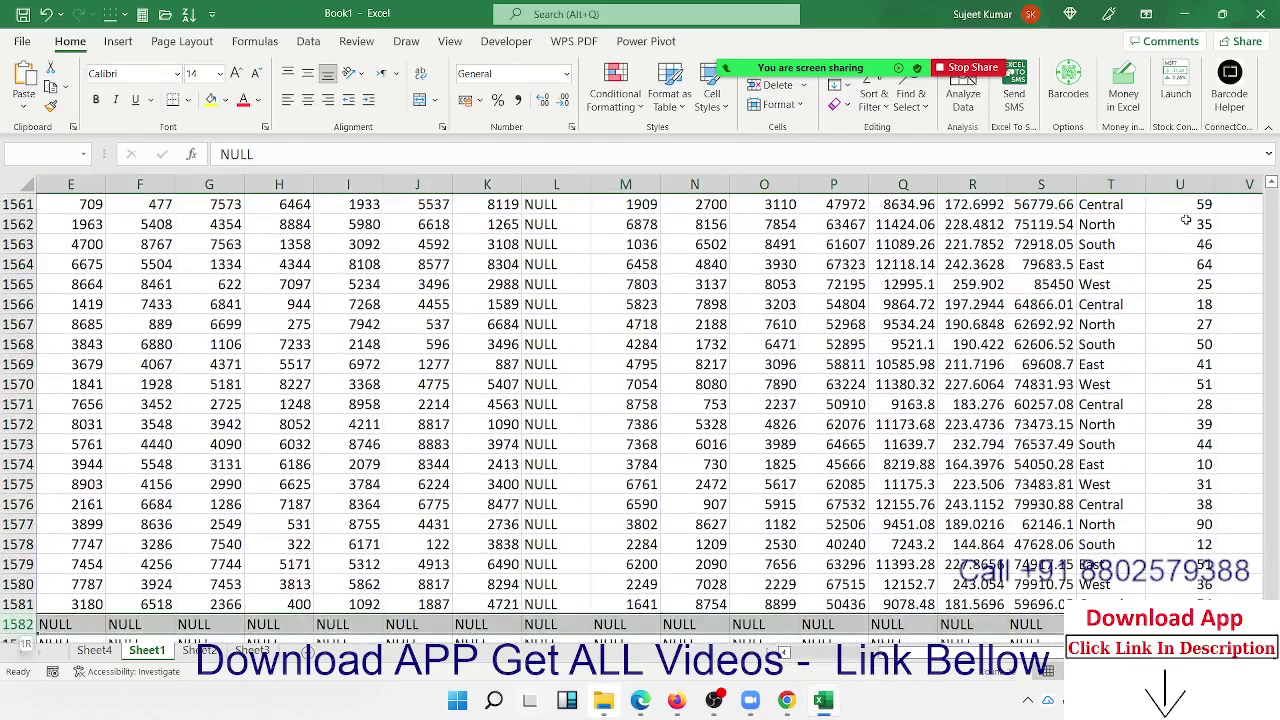
key(ctrl+minus)
key(ctrl+minus)
- Copy the Qty column and paste it back as fixed values
key(Up)
key(Right)
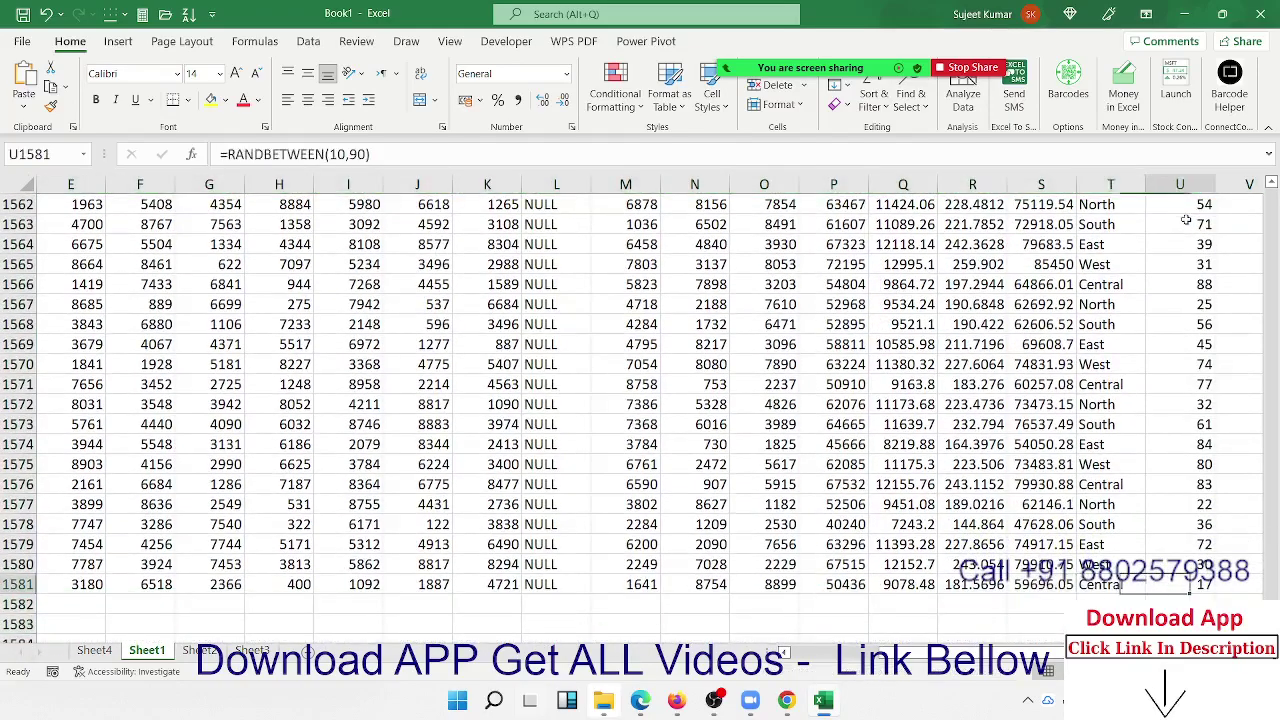
key(ctrl+shift+Up)
key(ctrl+c)
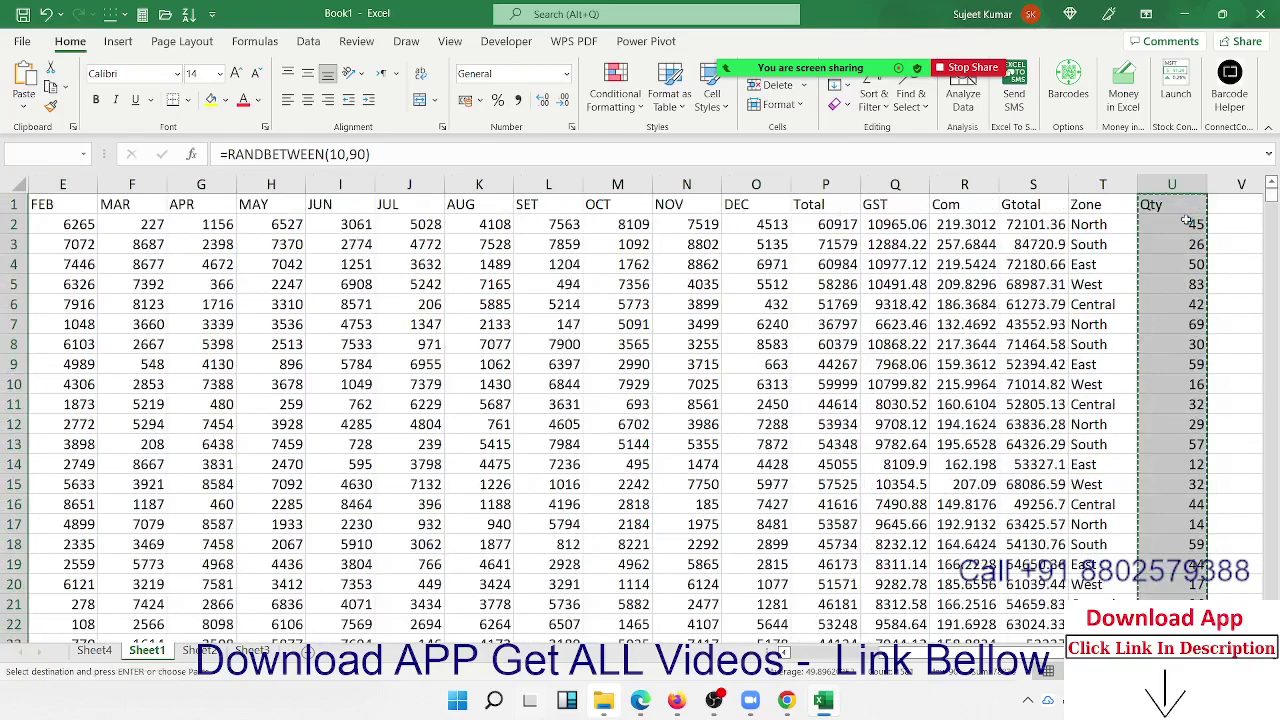
click(25, 100)
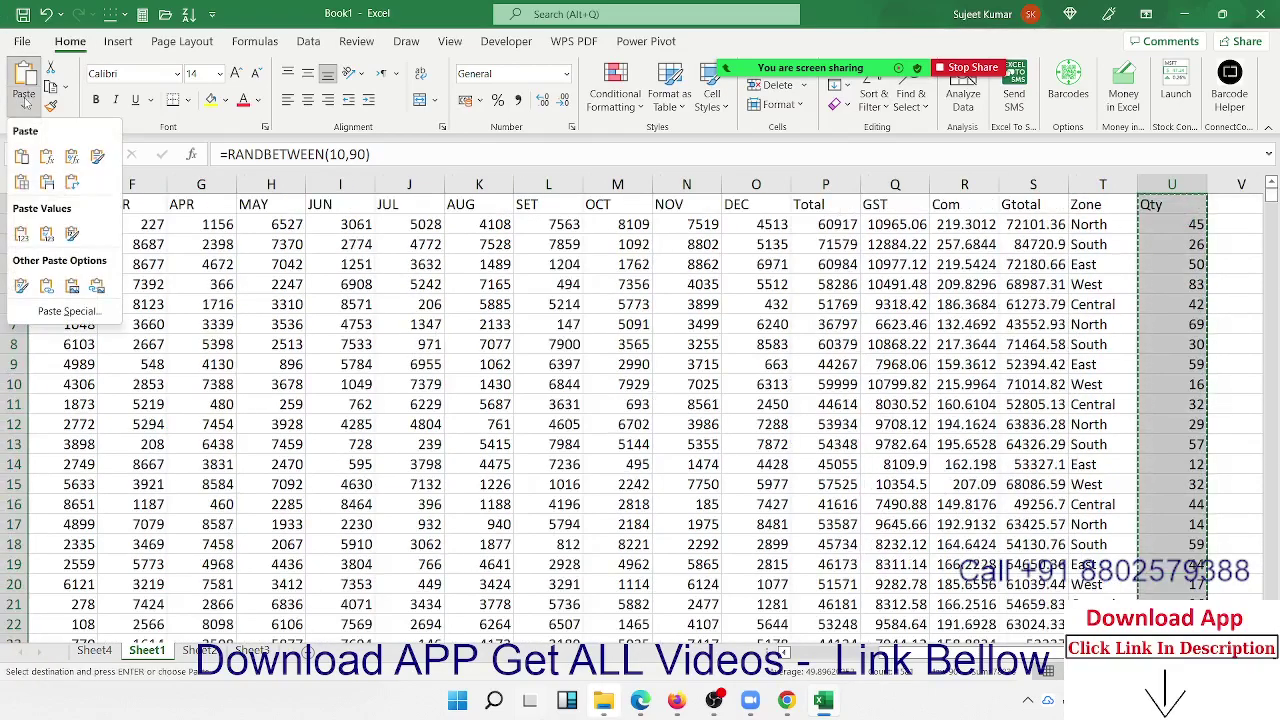
click(28, 233)
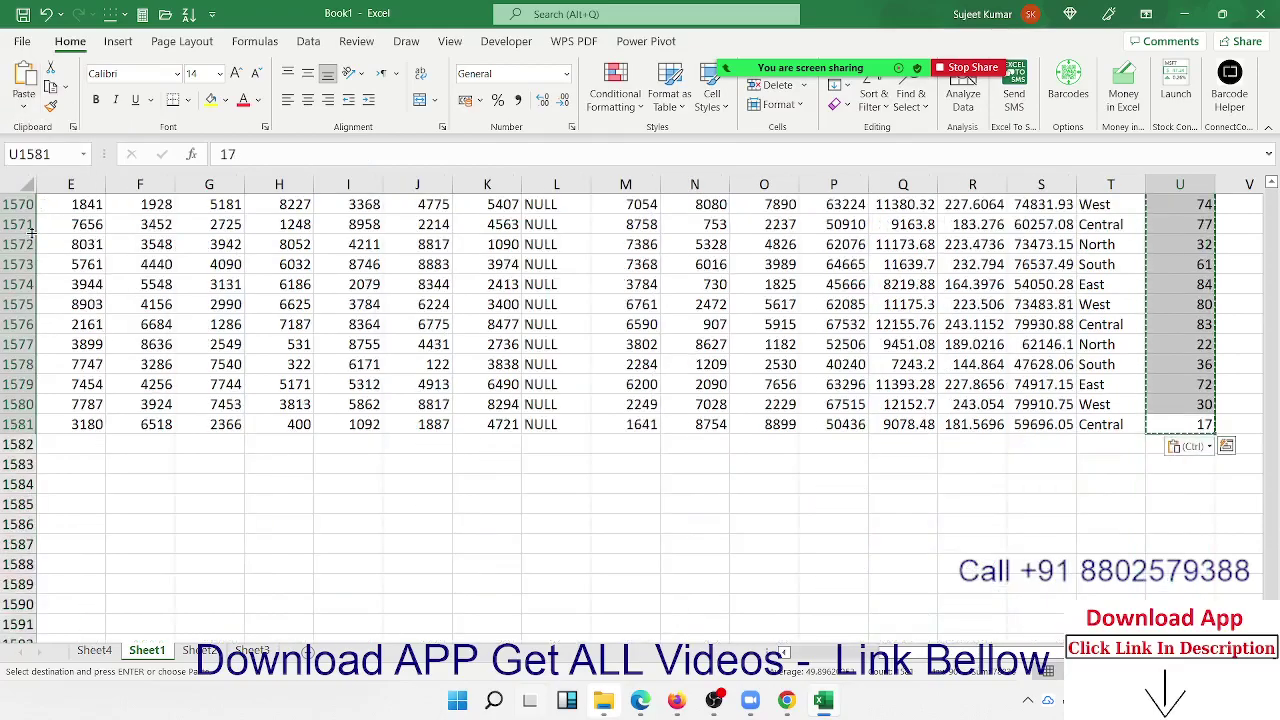
key(Escape)
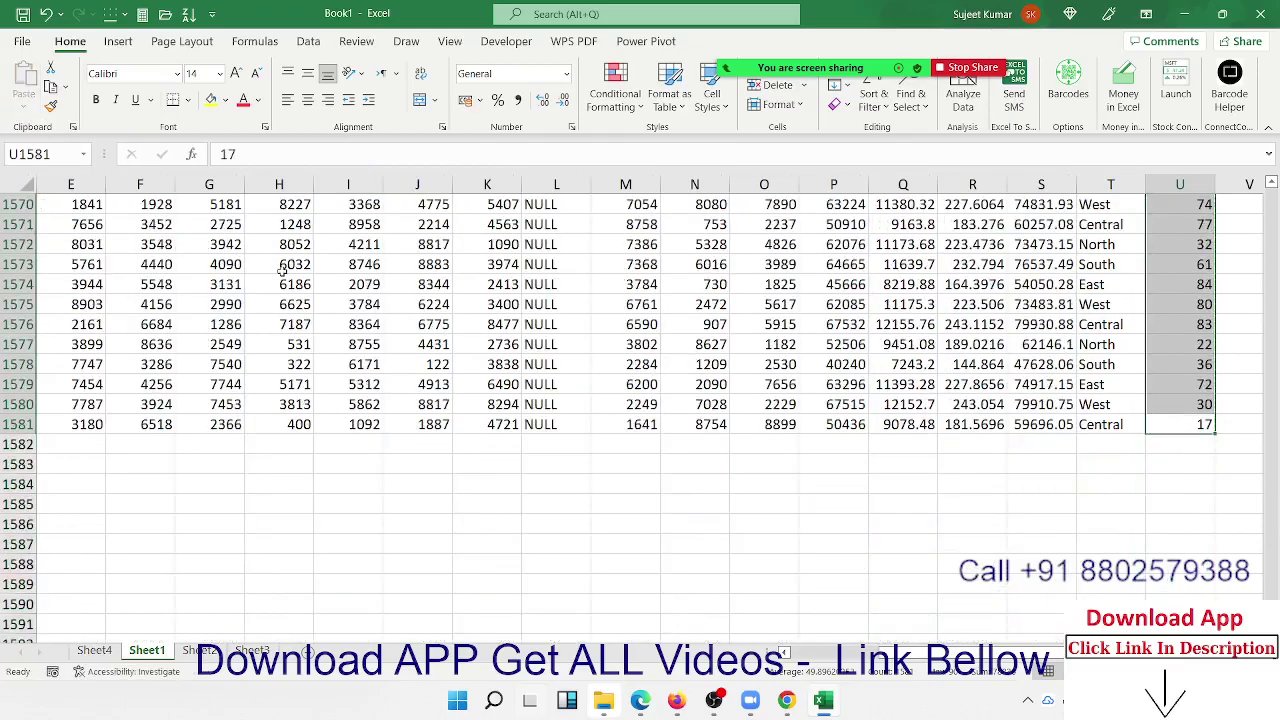
- Select the whole data table from A1 to the last row
key(ctrl+Up)
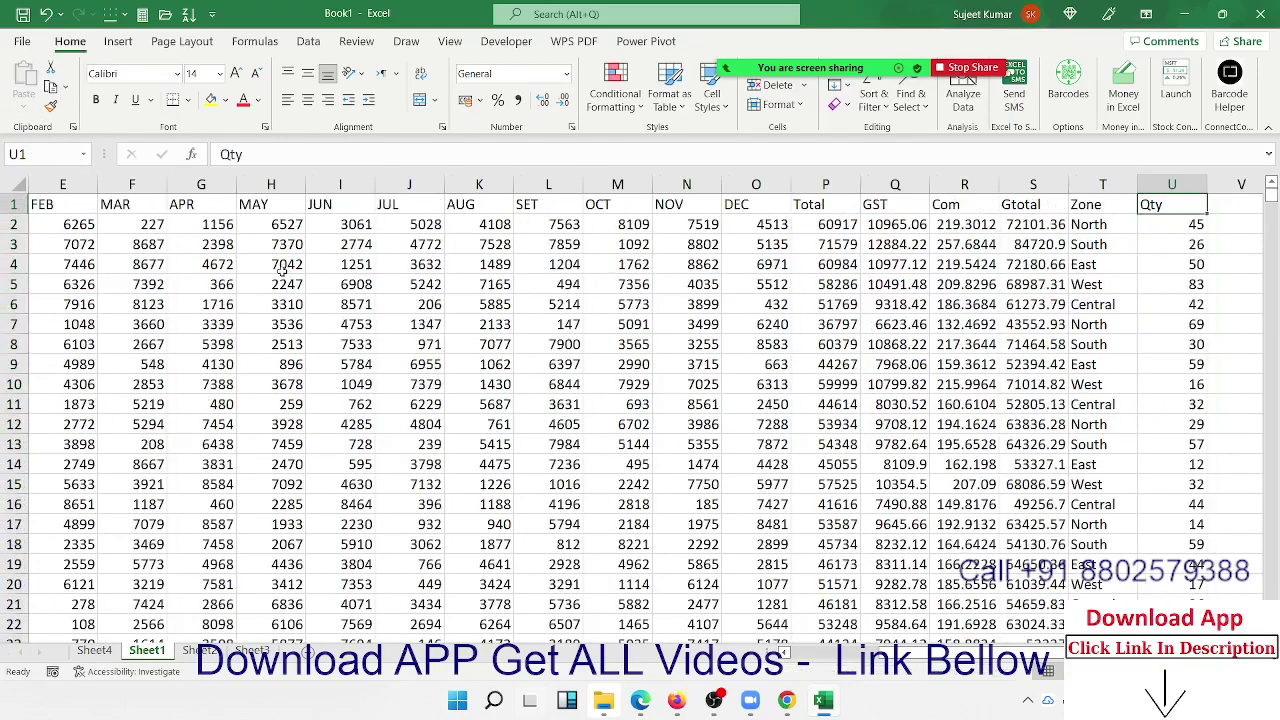
key(ctrl+Left)
key(ctrl+shift+Right)
key(ctrl+shift+Down)
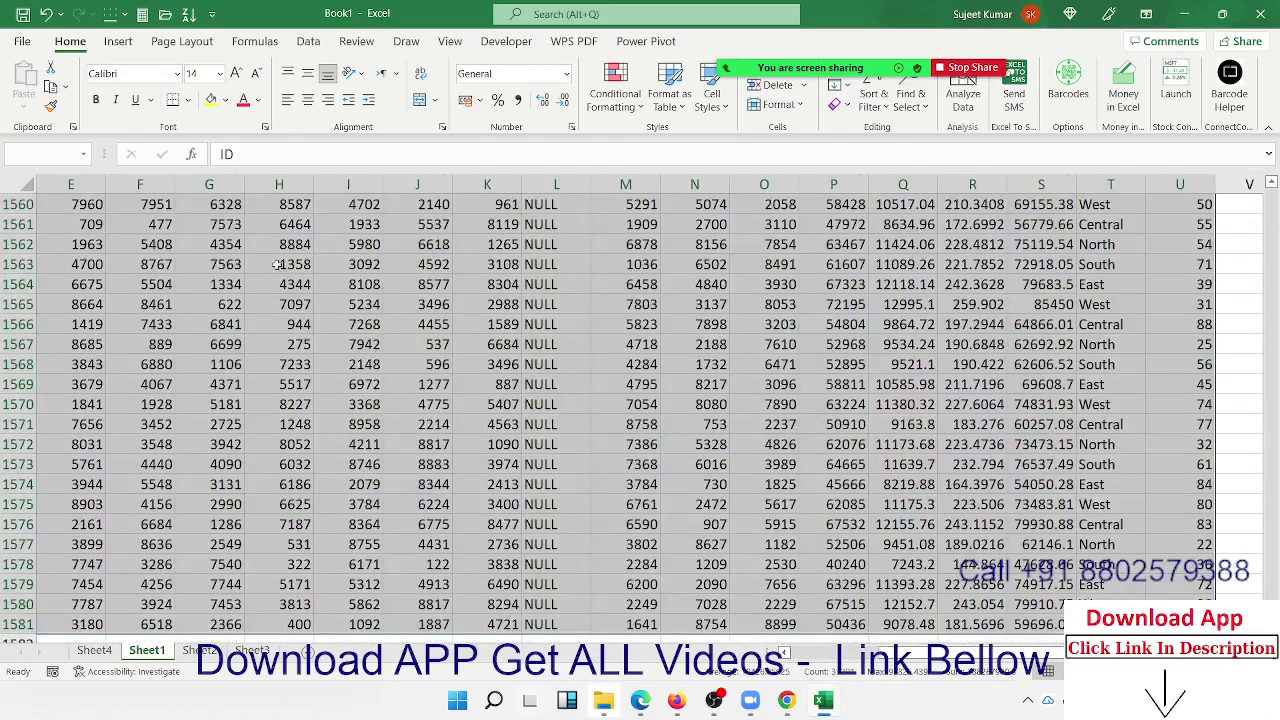
- Insert a PivotTable on a new sheet with Name in Rows and Sum of Qty in Values
click(117, 44)
click(30, 80)
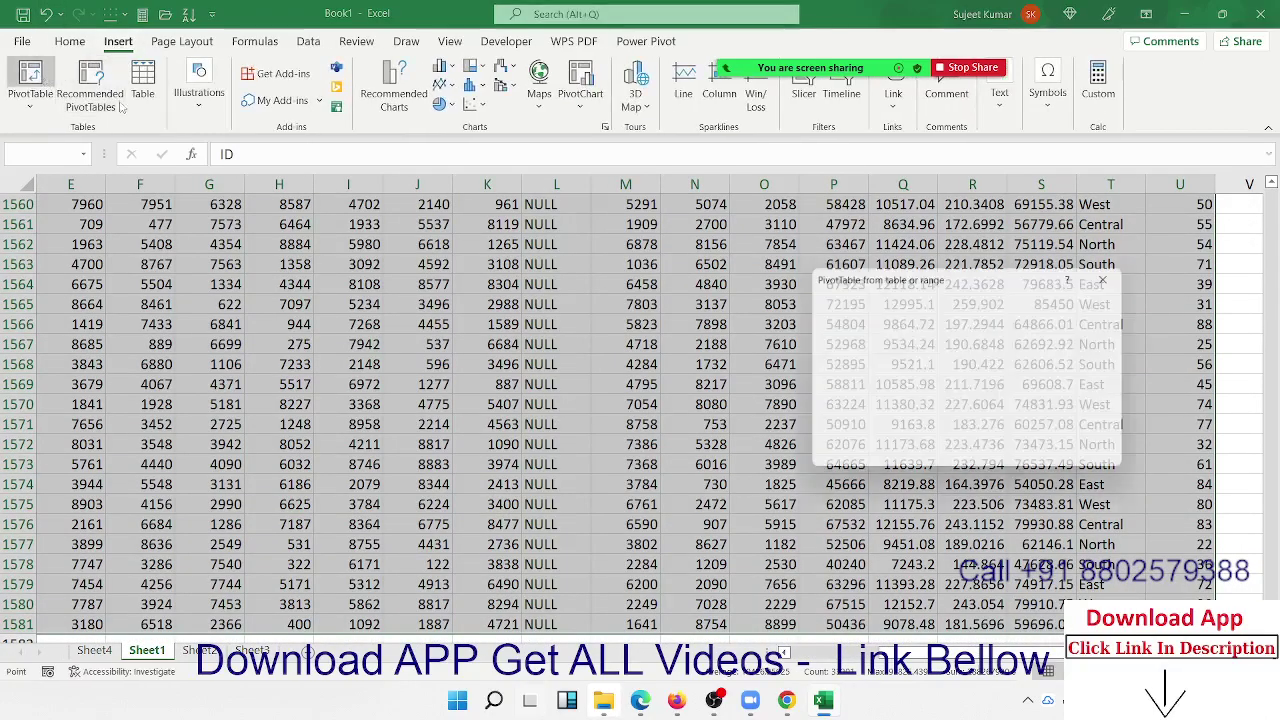
click(1035, 458)
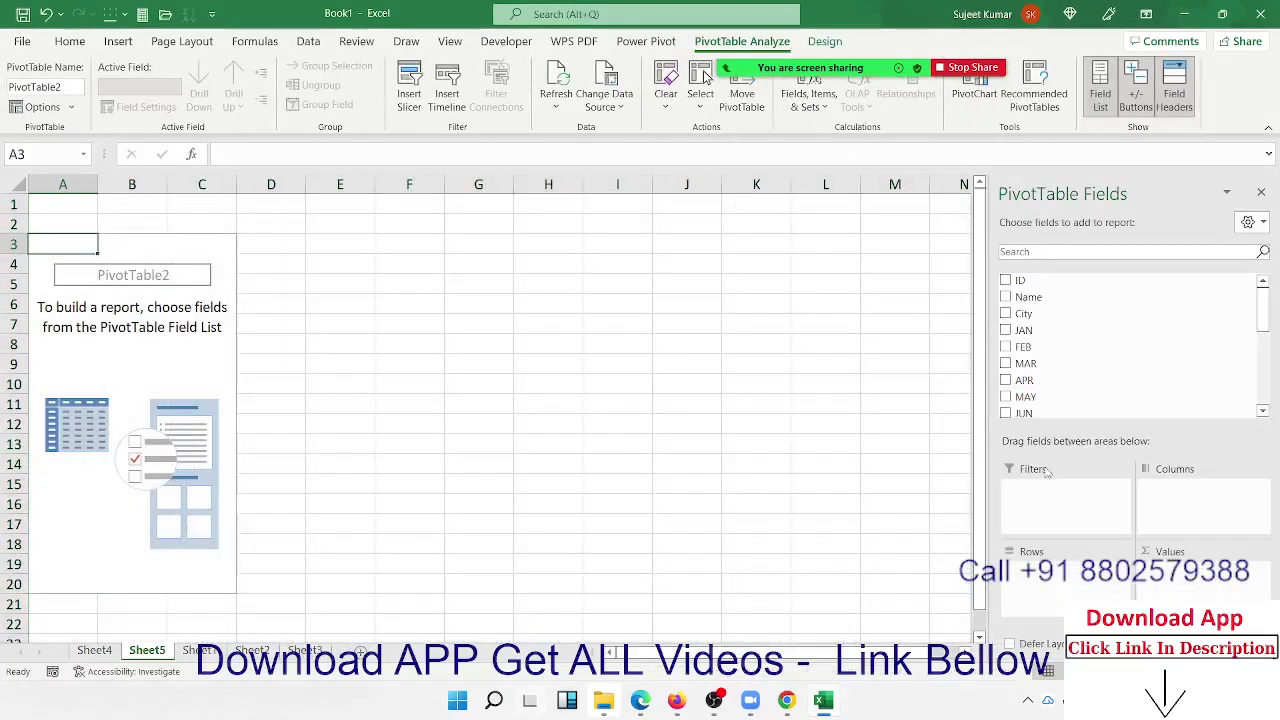
scroll(1100, 355, down, 5)
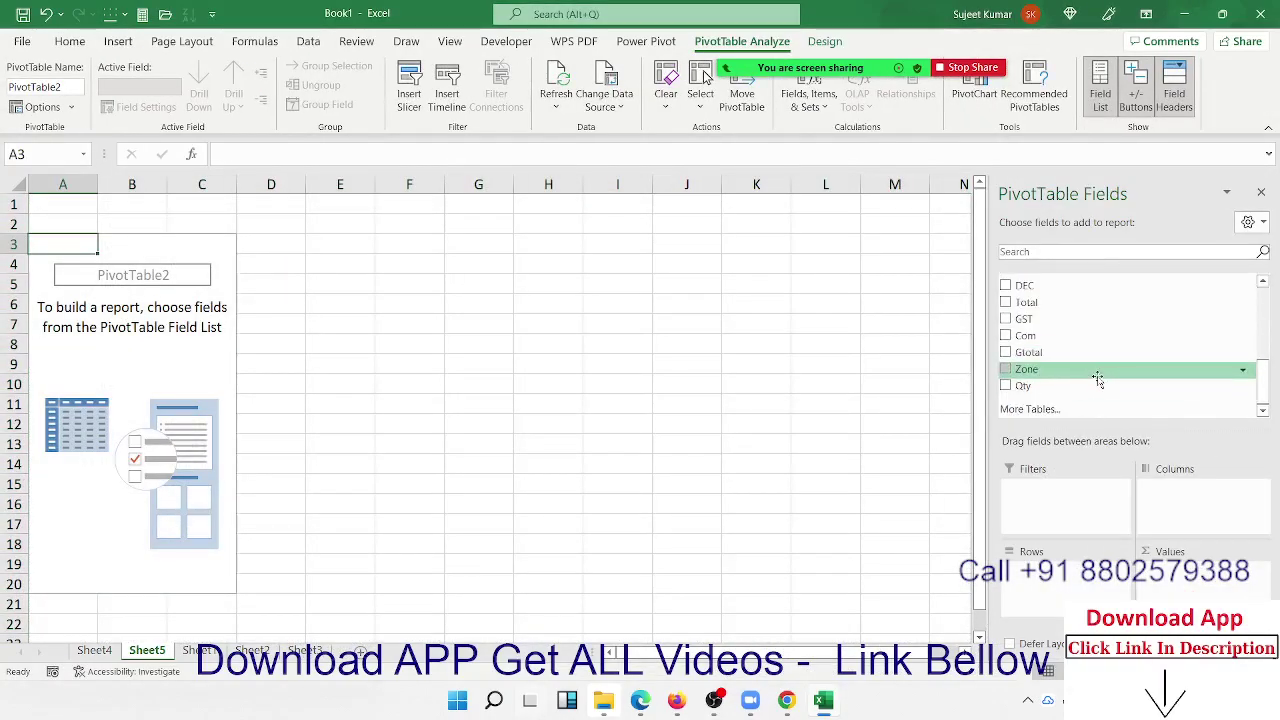
click(1096, 388)
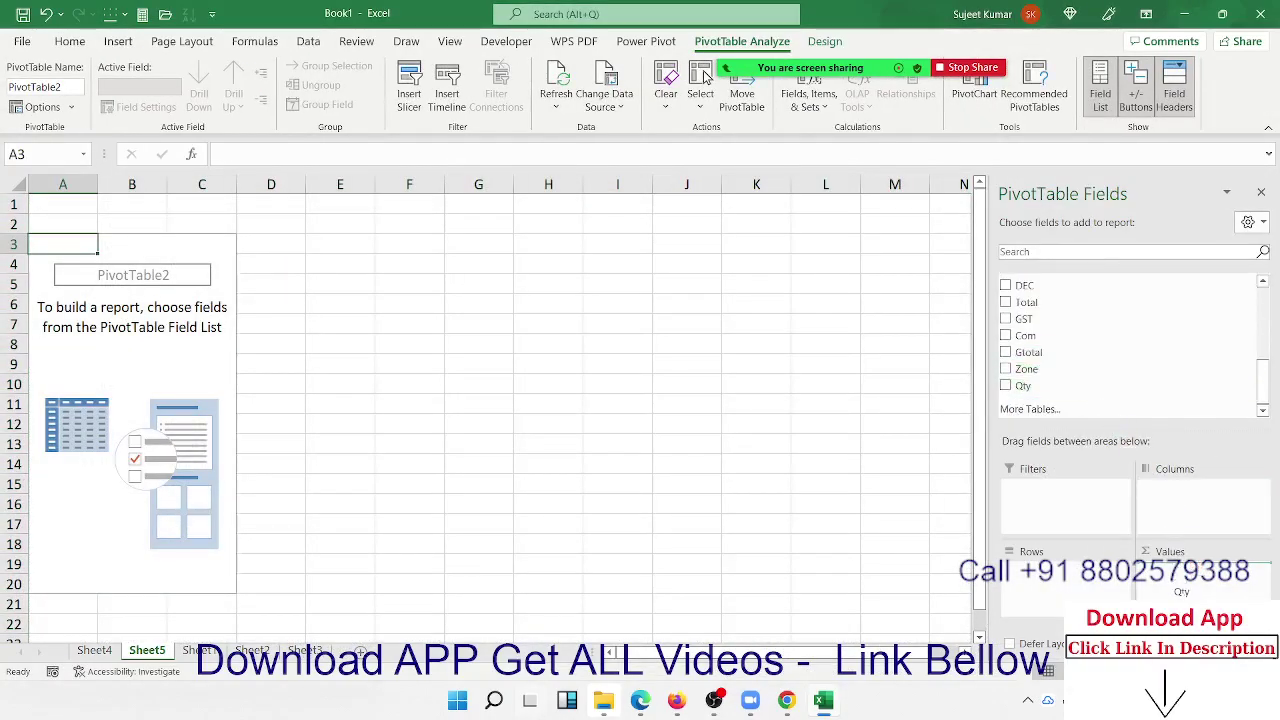
scroll(1080, 330, up, 5)
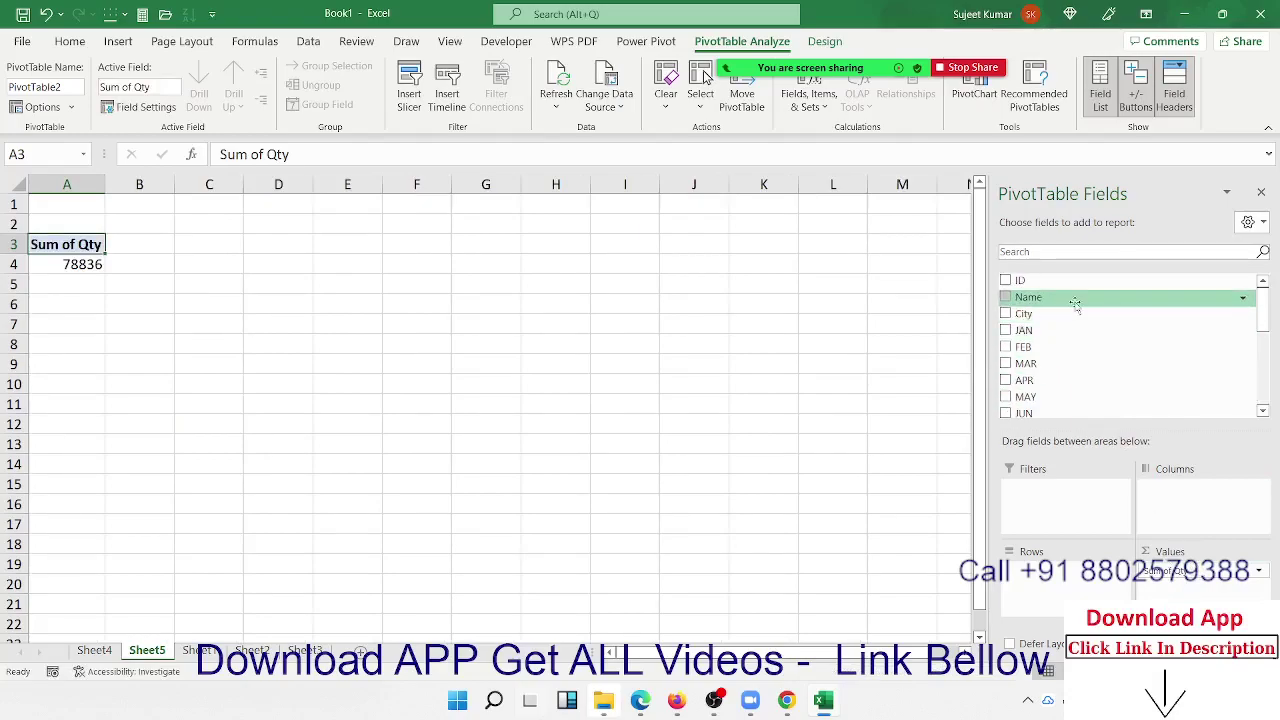
drag(1075, 297, 1100, 582)
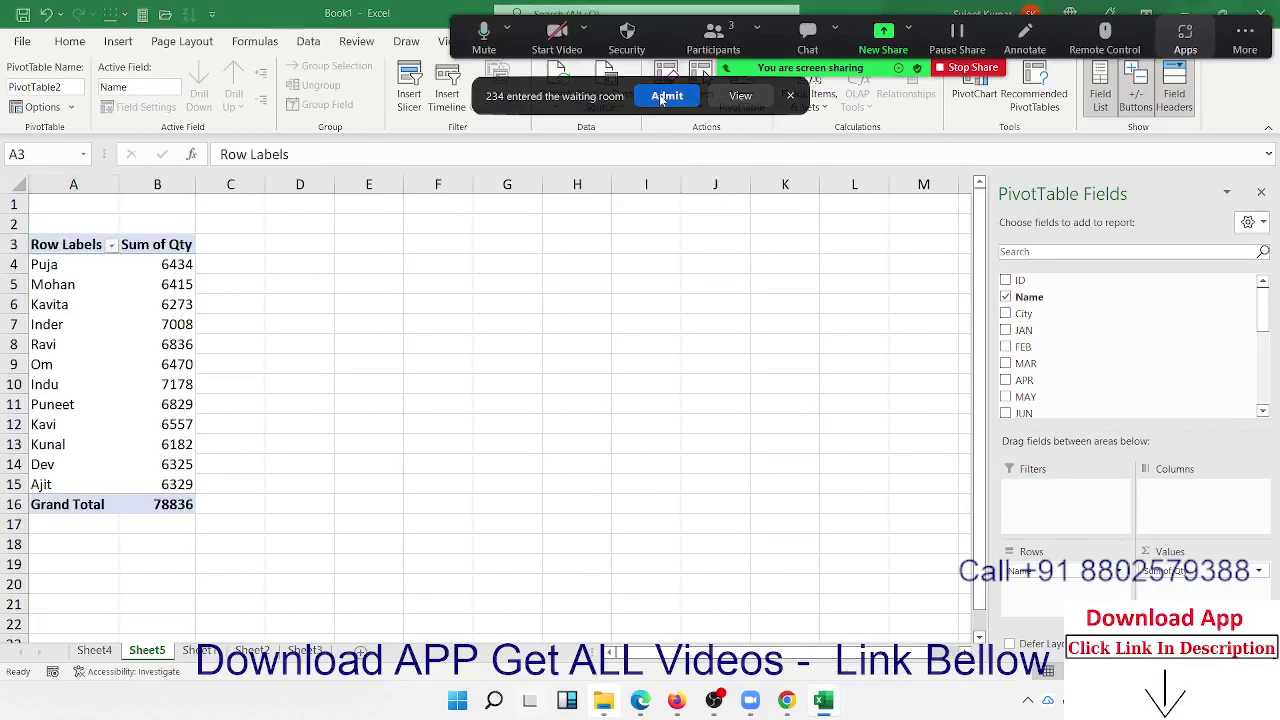
- Select the names' Qty totals, then return to Sheet1
click(667, 96)
drag(178, 484, 157, 267)
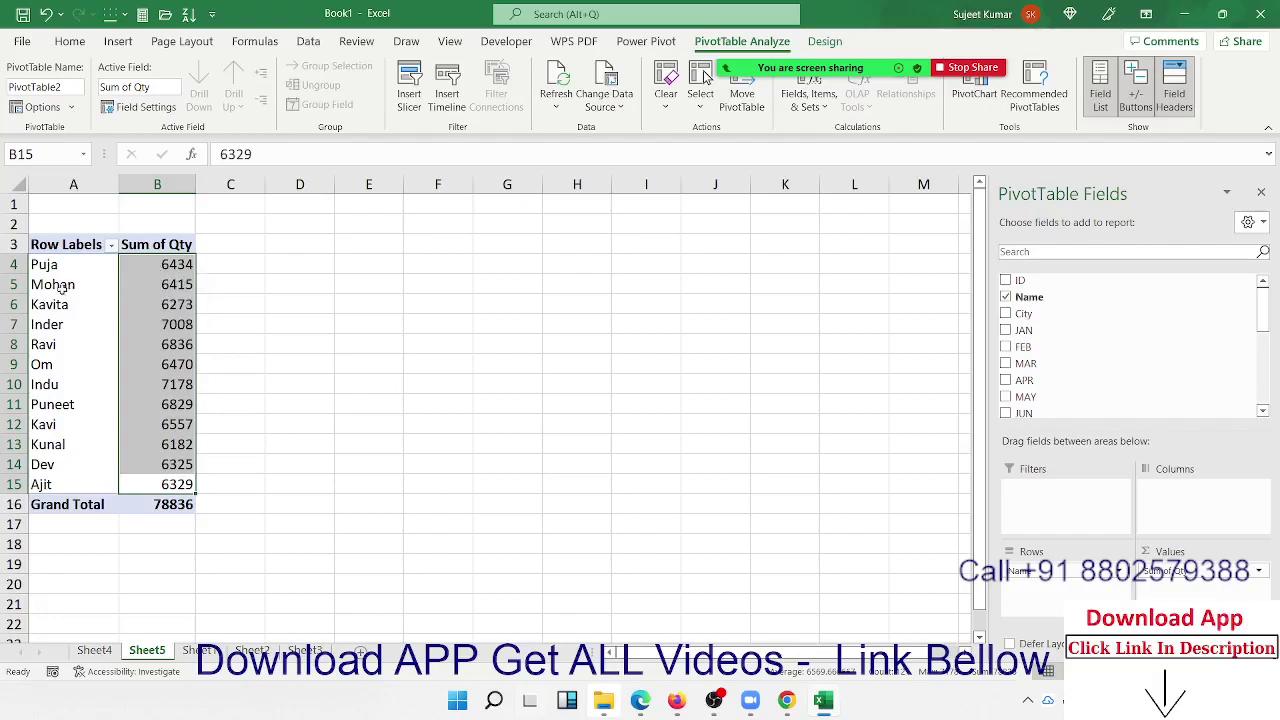
click(165, 264)
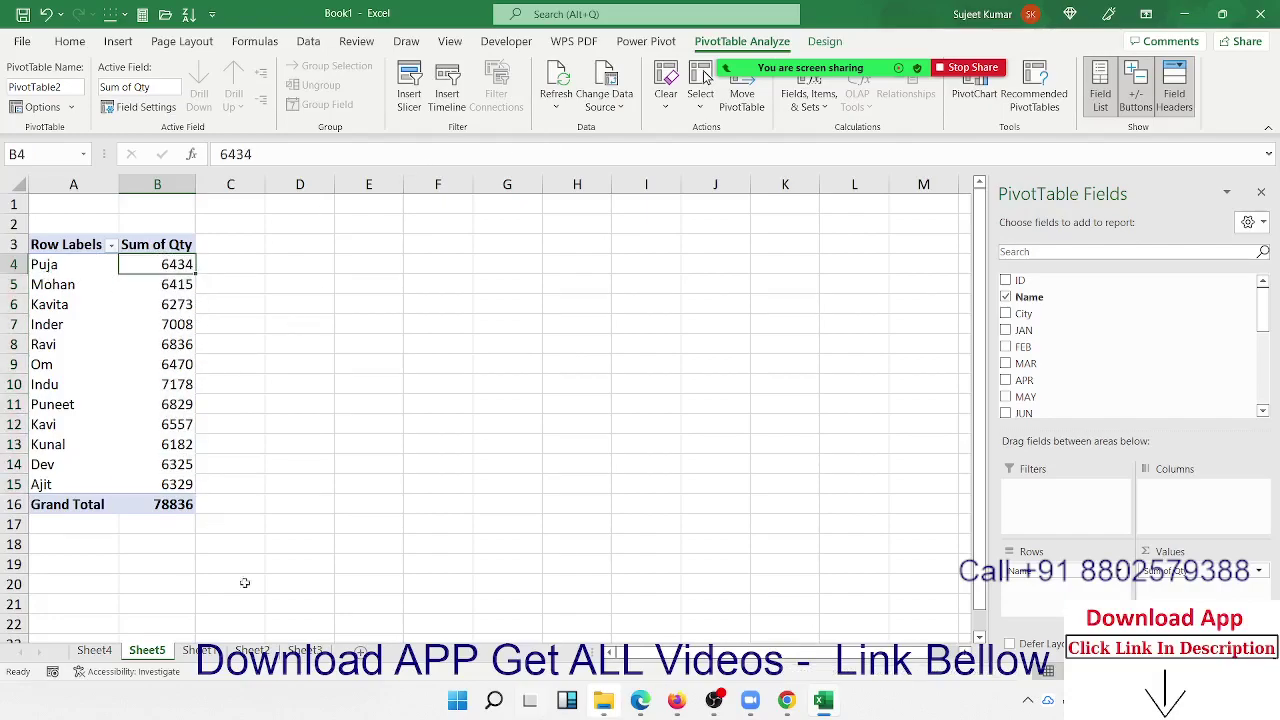
click(199, 651)
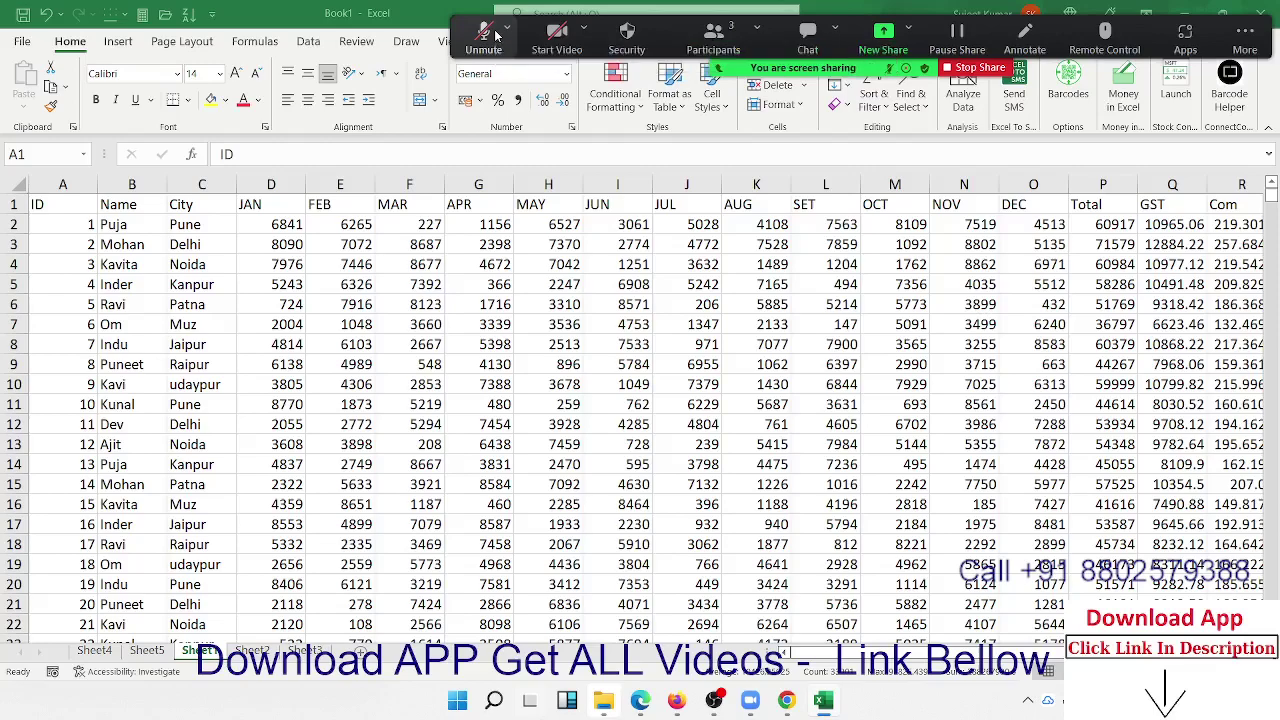
- Type the label Target in the empty row below the data
key(ctrl+a)
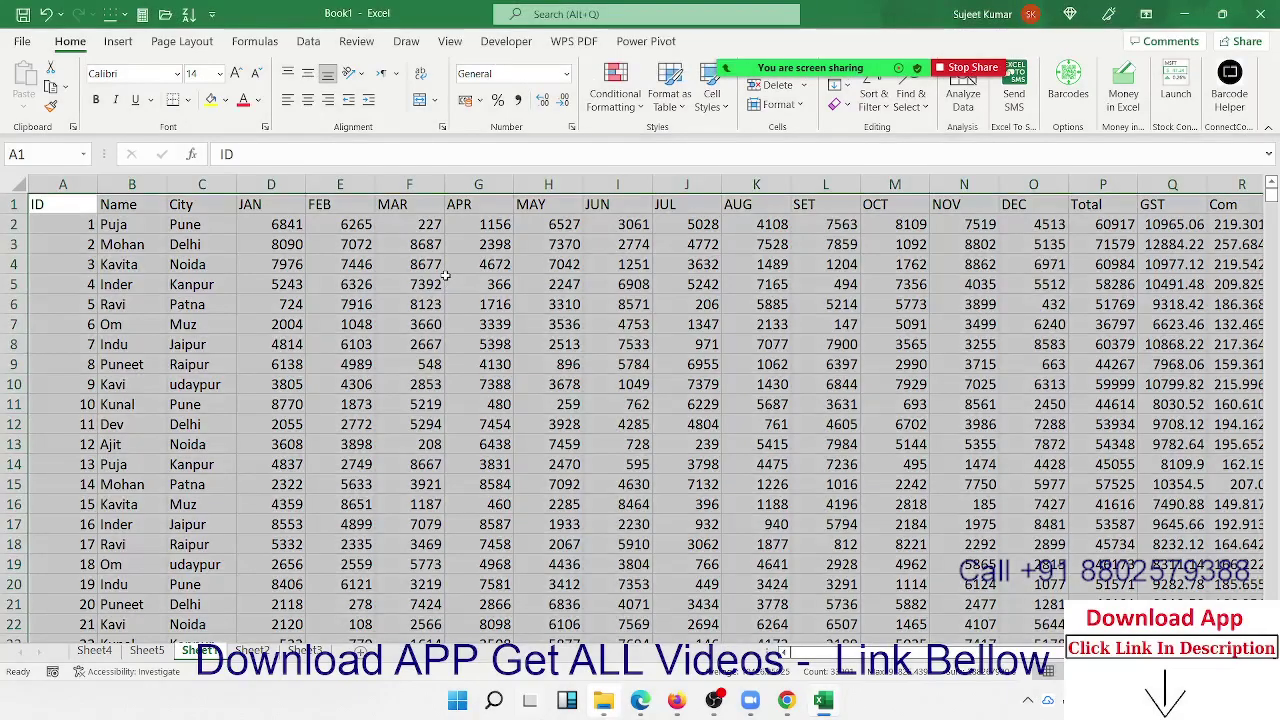
click(185, 245)
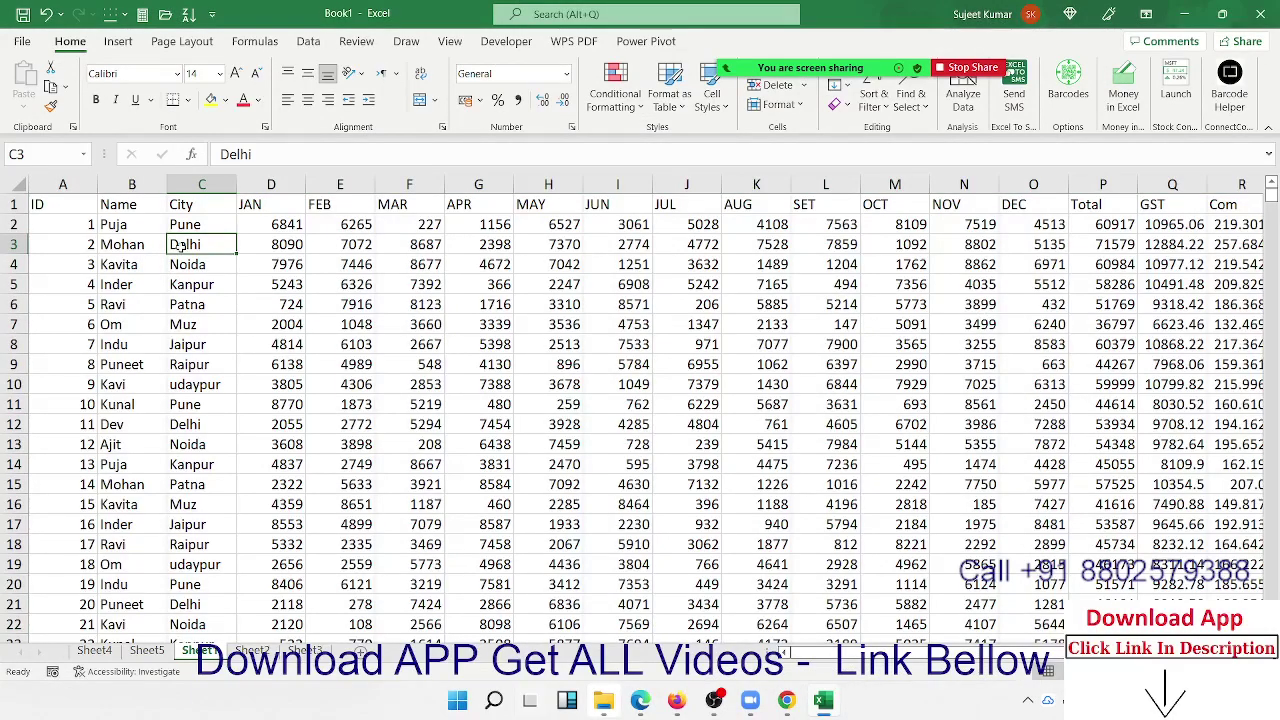
key(Left)
key(ctrl+Down)
key(Down)
text(T)
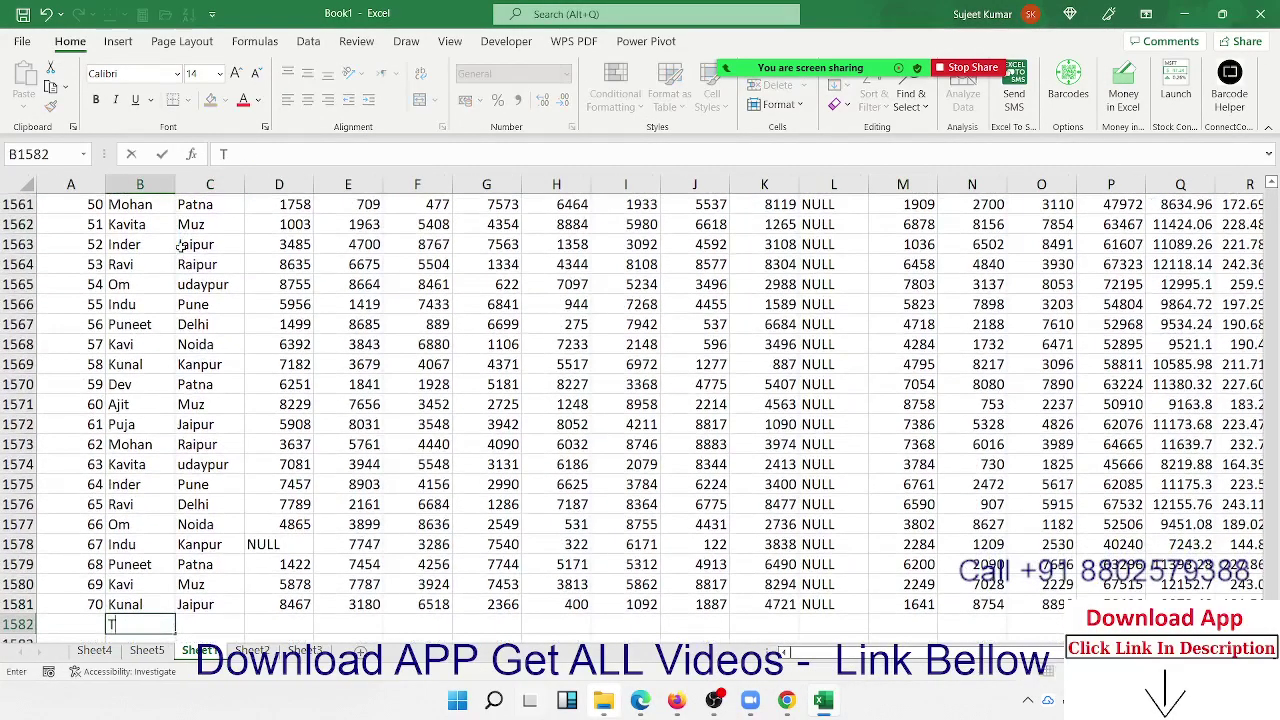
text(arget)
key(Up)
- Enter 9000 in column U of the Target row, then return to the pivot sheet
key(ctrl+Right)
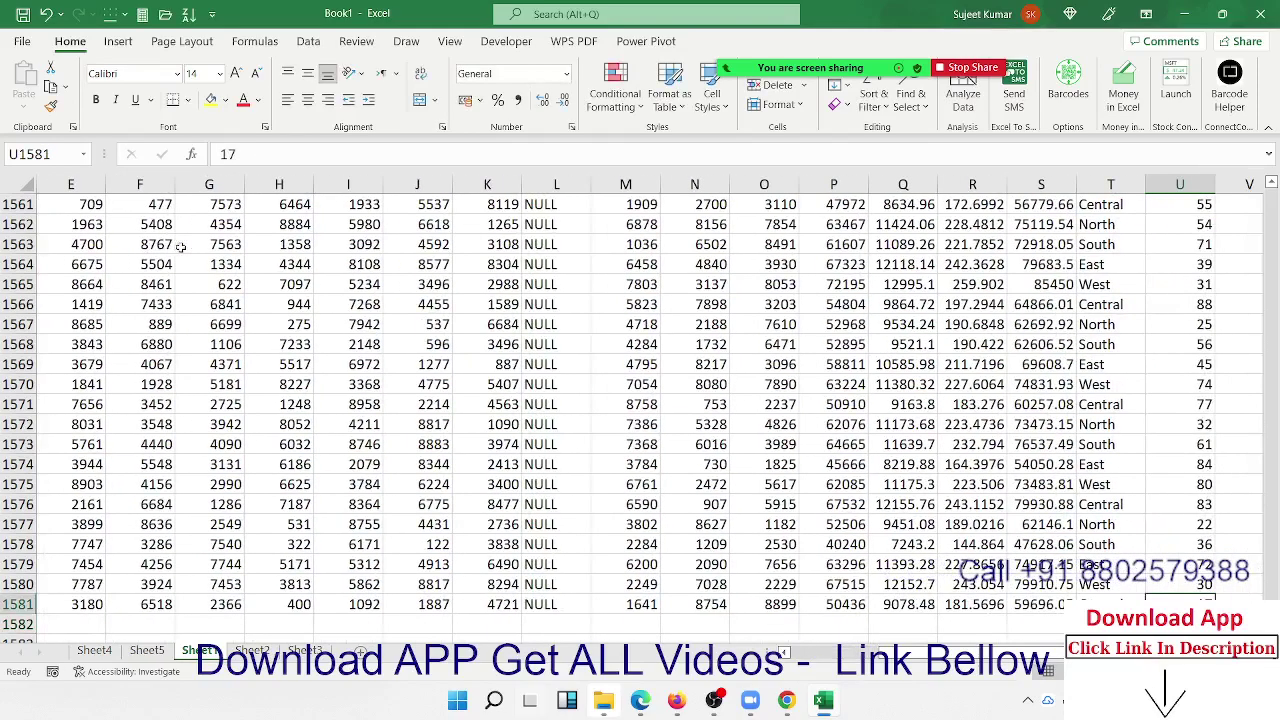
key(Down)
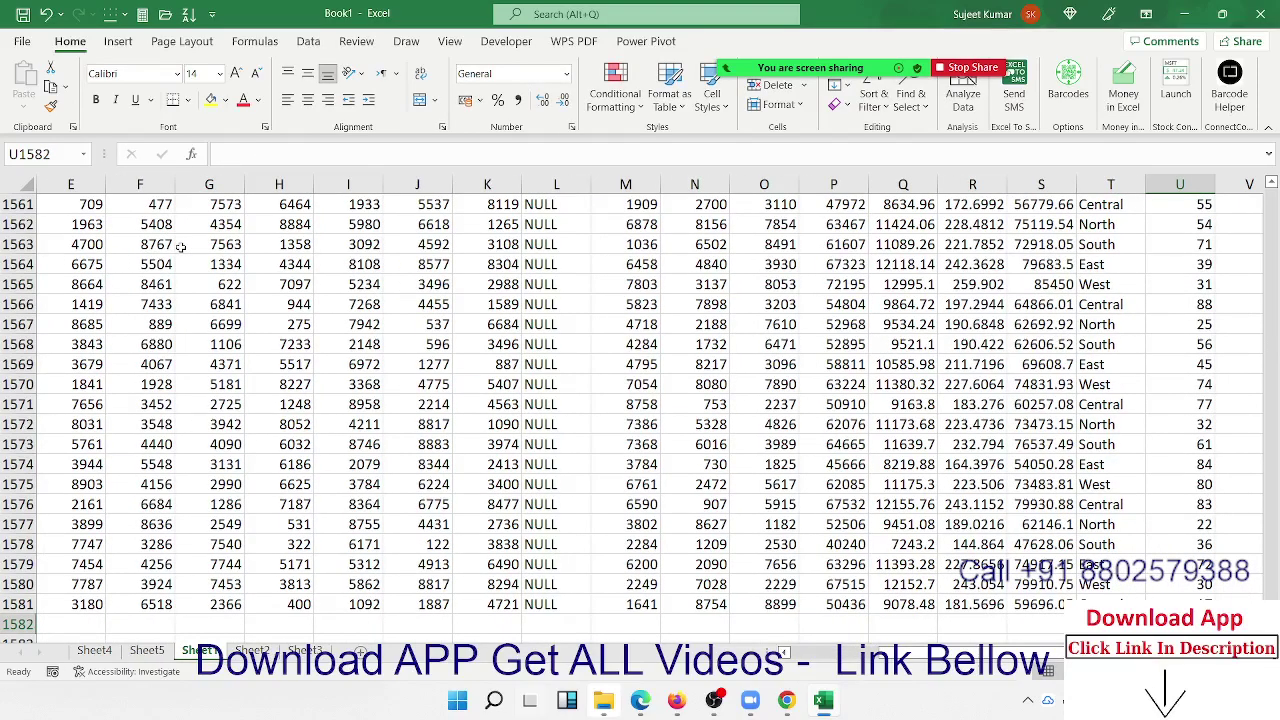
text(9000)
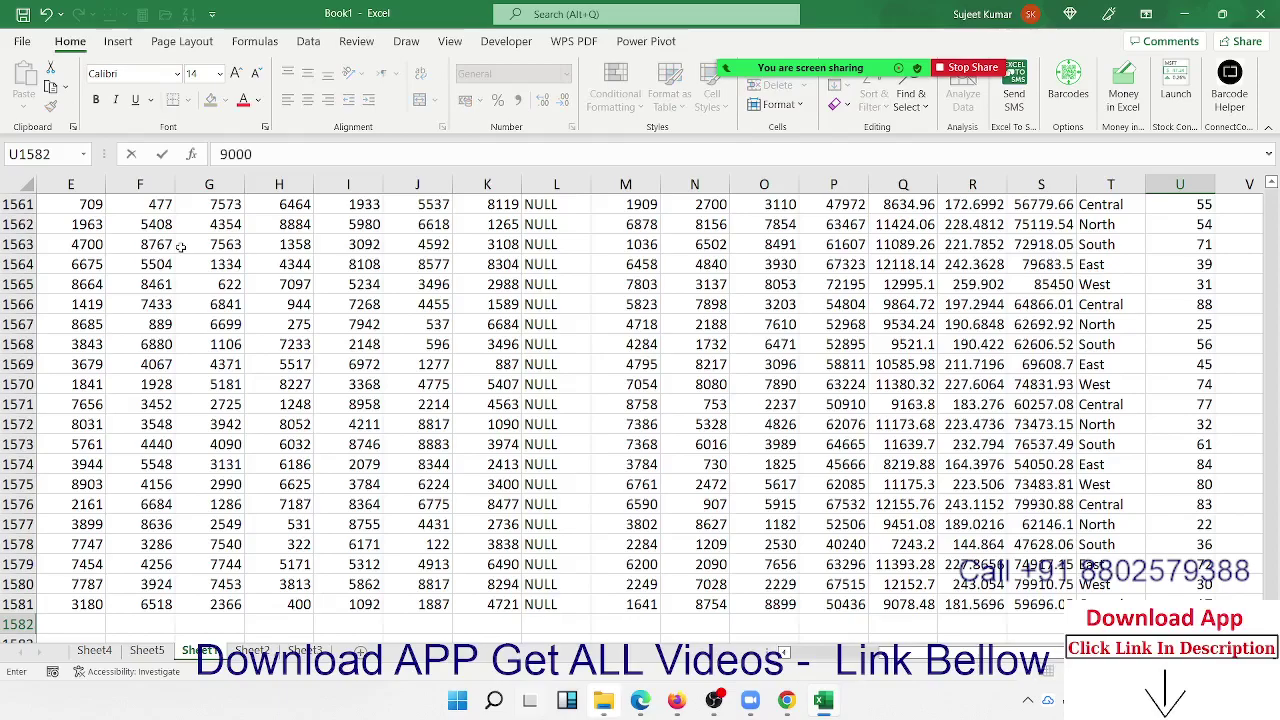
key(Return)
key(Up)
key(ctrl+Left)
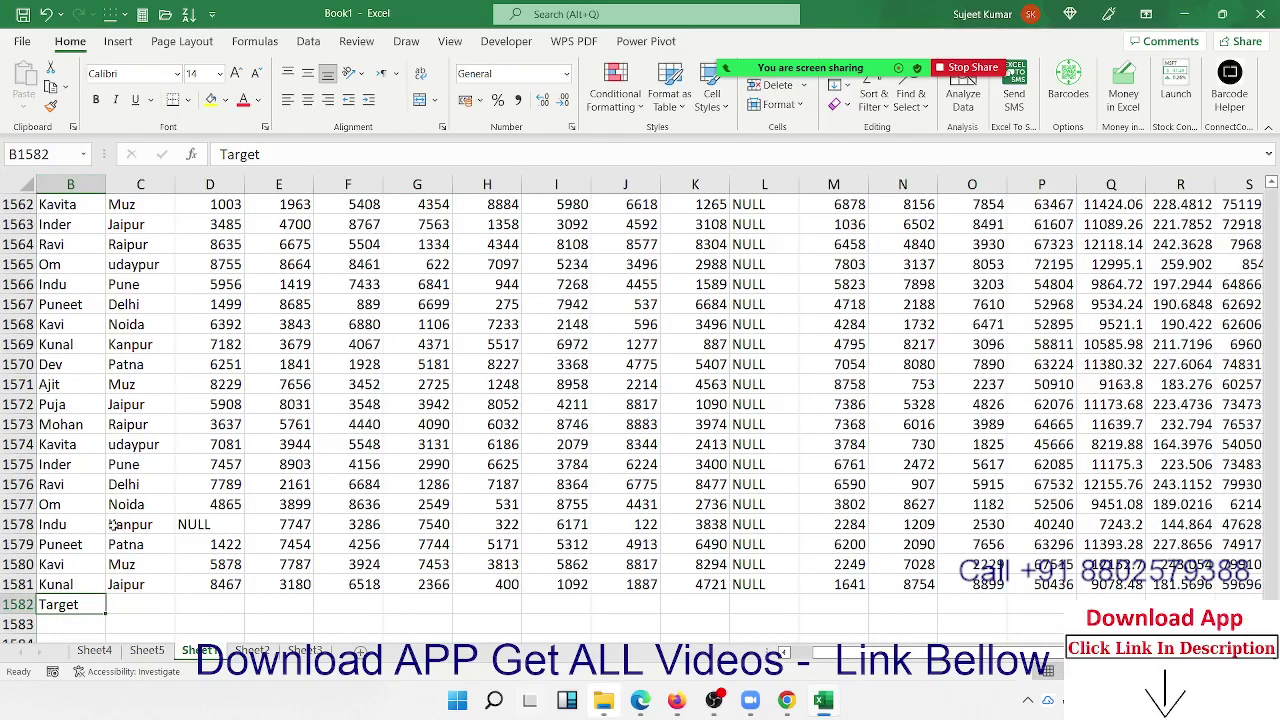
click(16, 586)
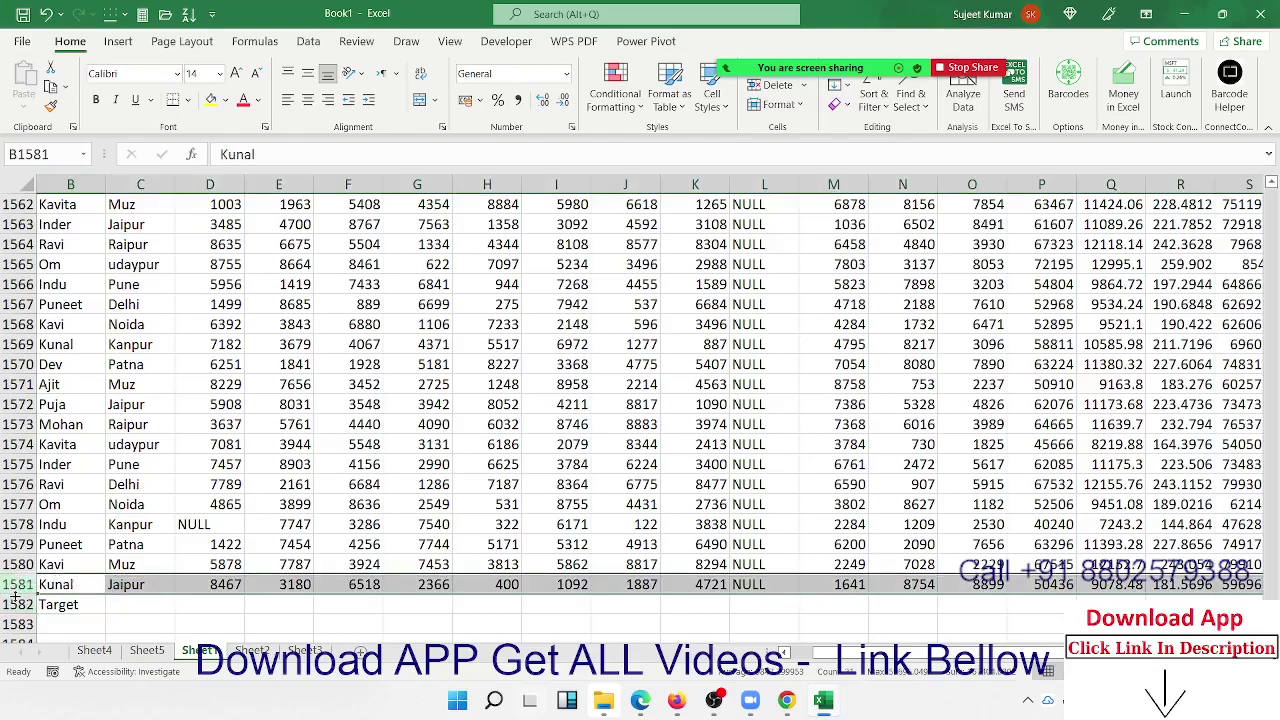
click(165, 652)
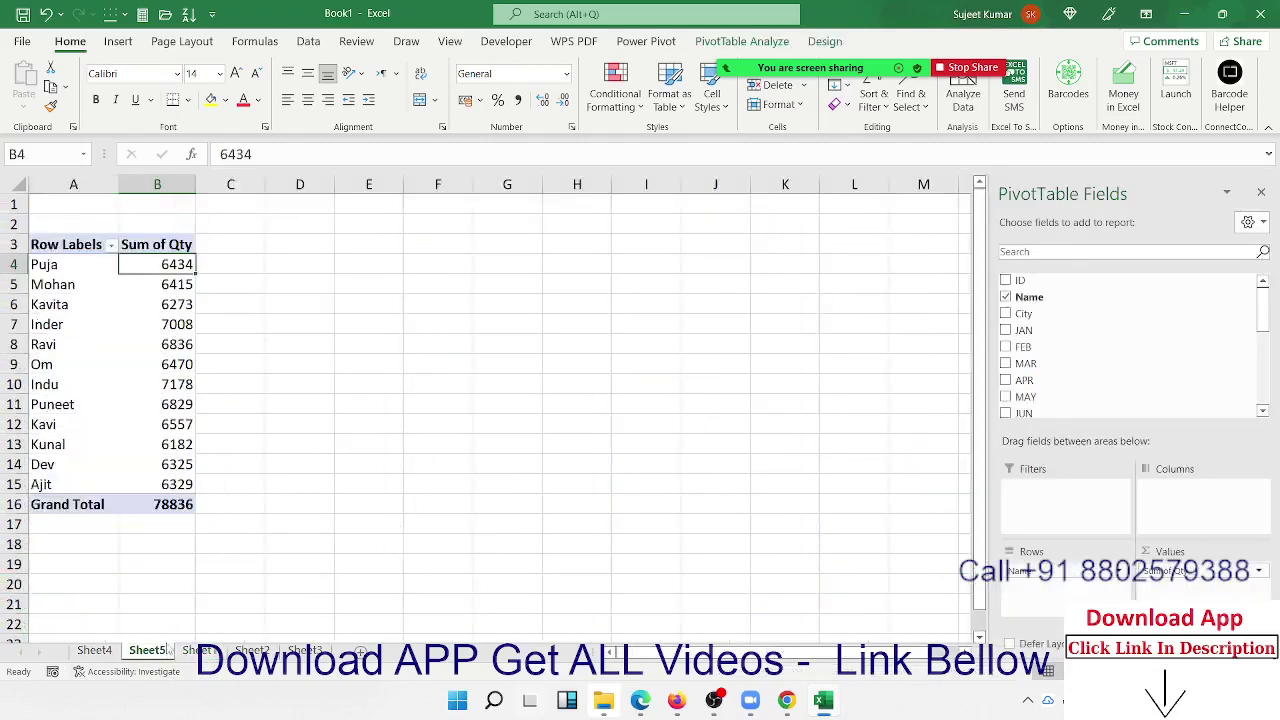
right_click(162, 466)
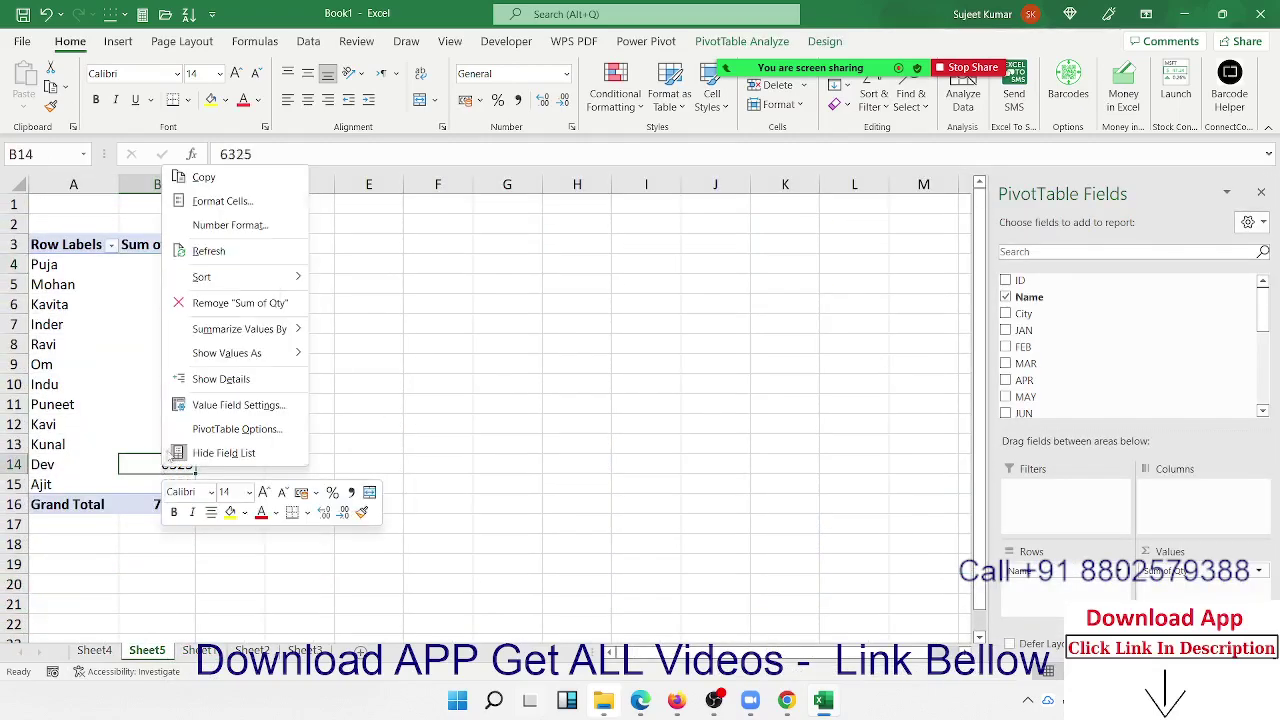
mouse_move(201, 277)
click(227, 253)
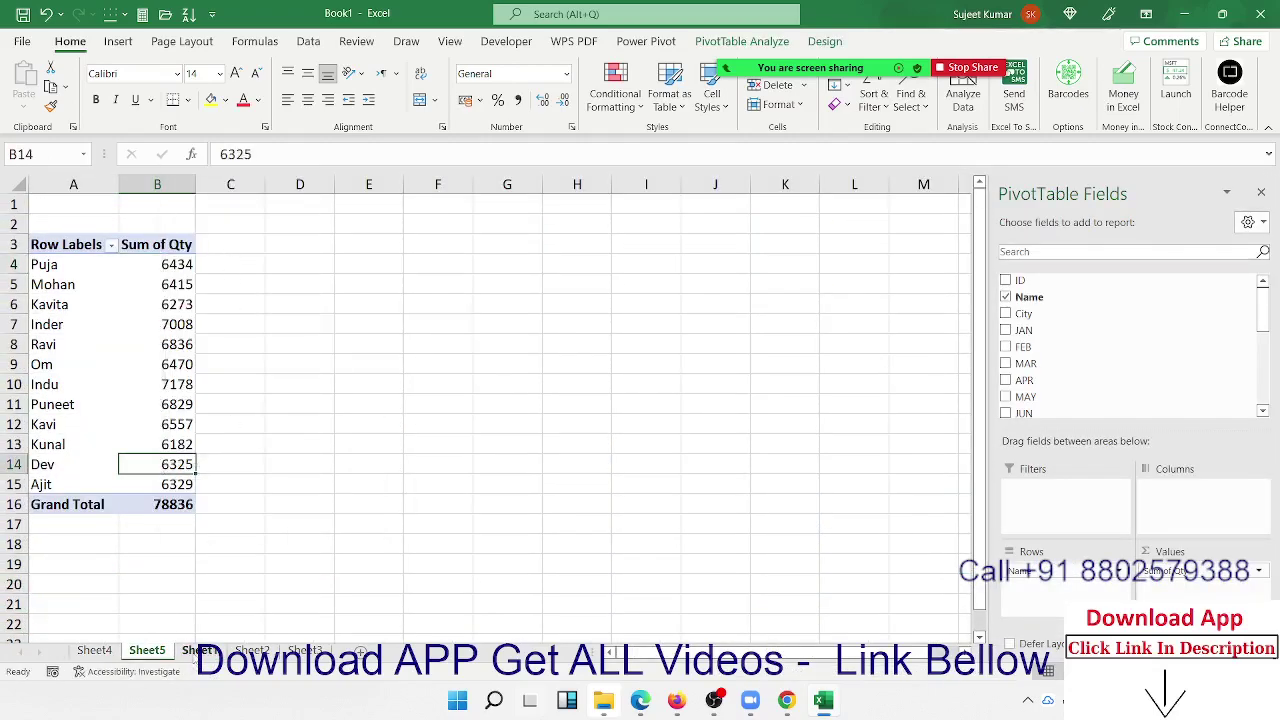
click(198, 651)
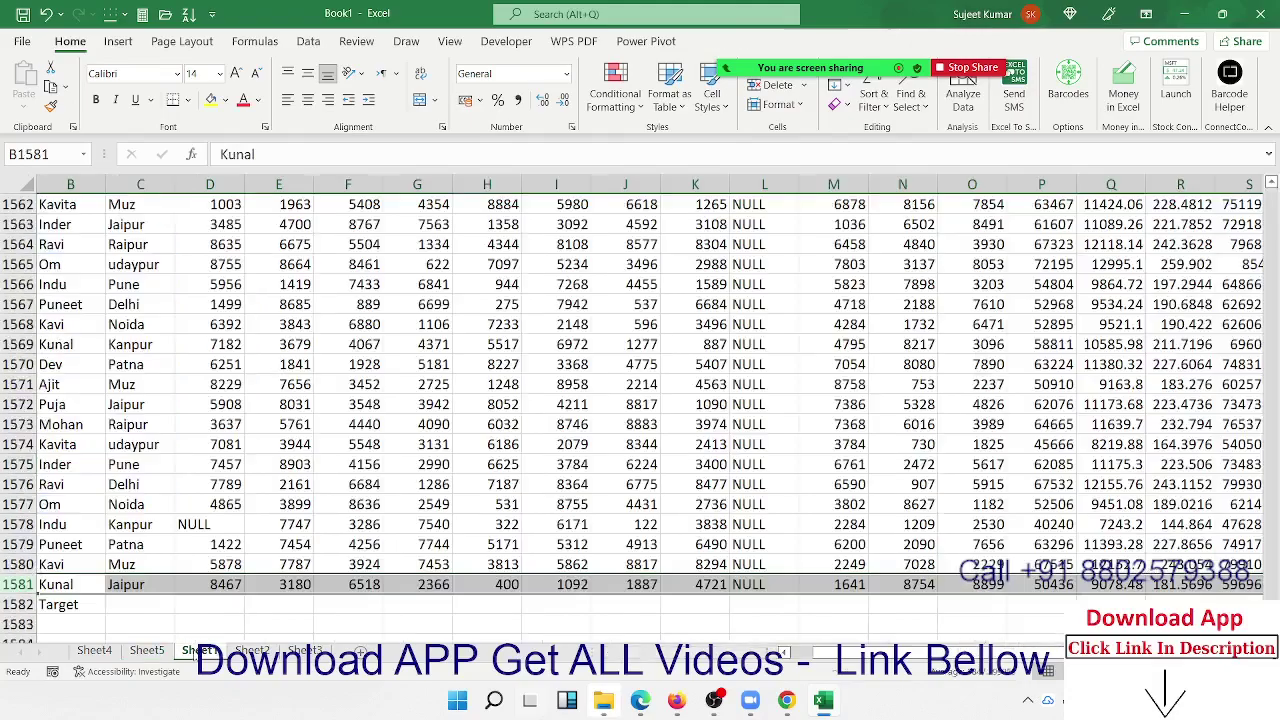
click(66, 607)
click(44, 586)
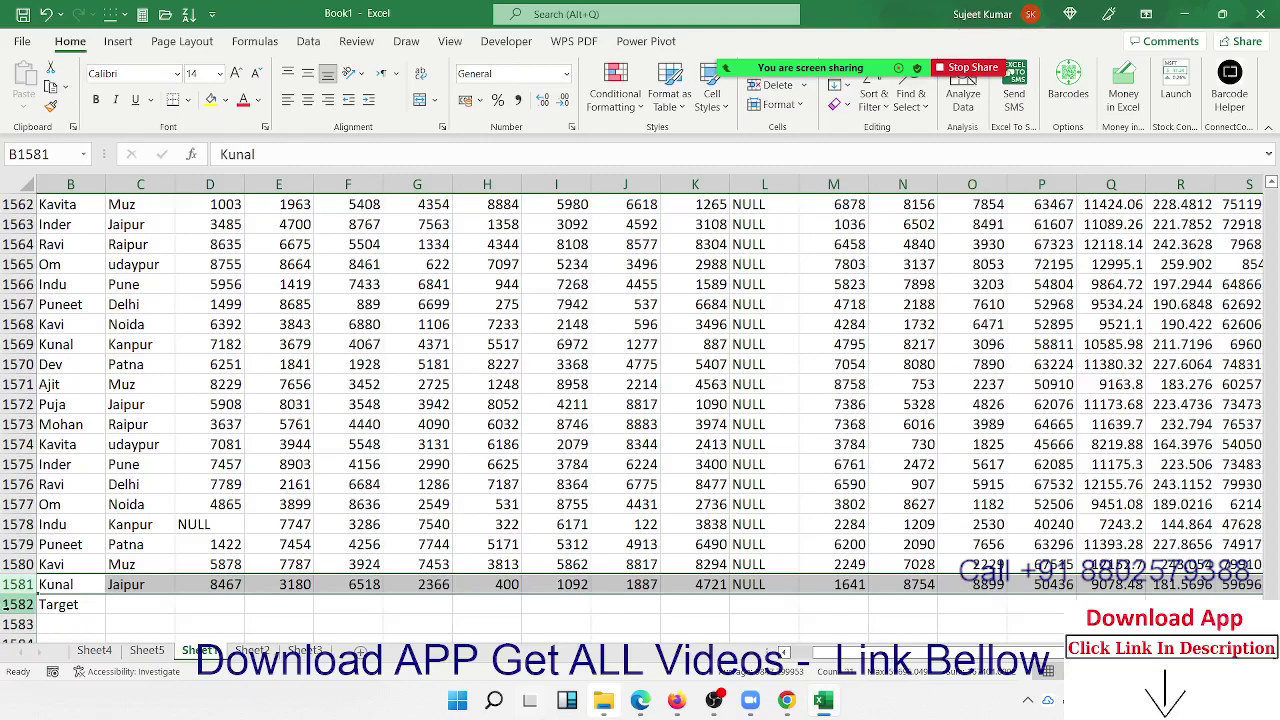
click(12, 606)
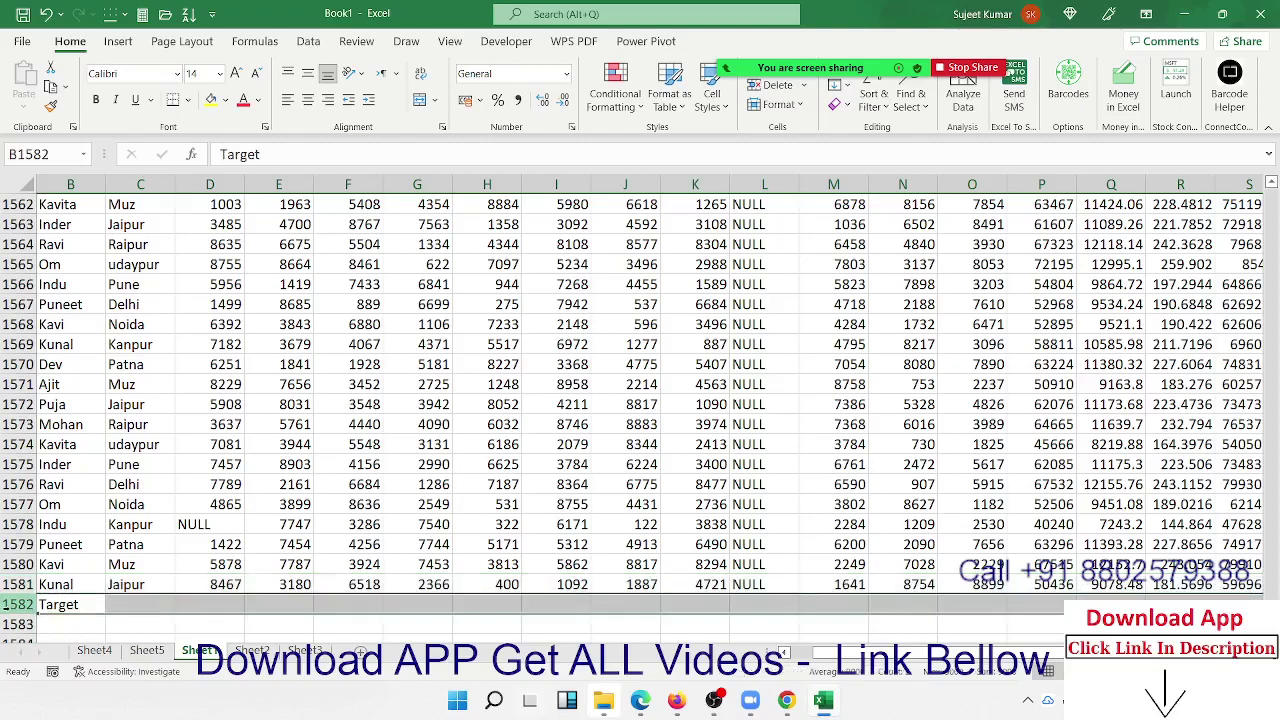
click(250, 651)
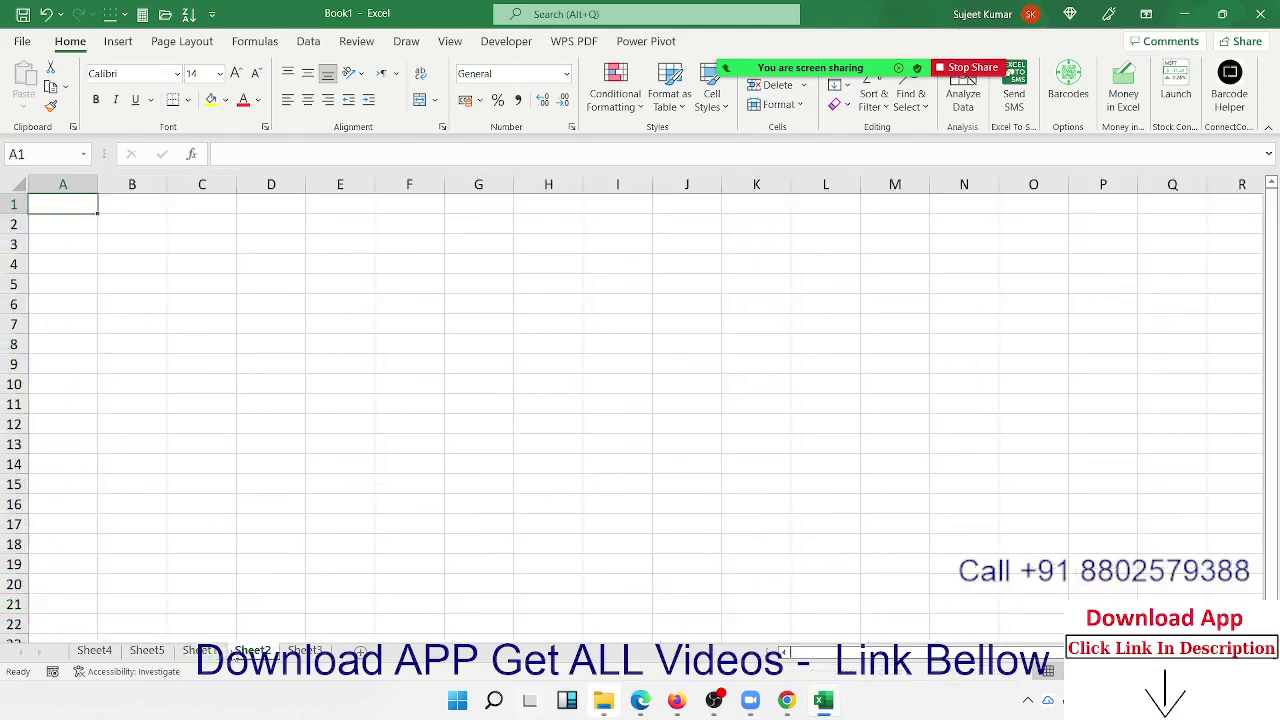
click(147, 651)
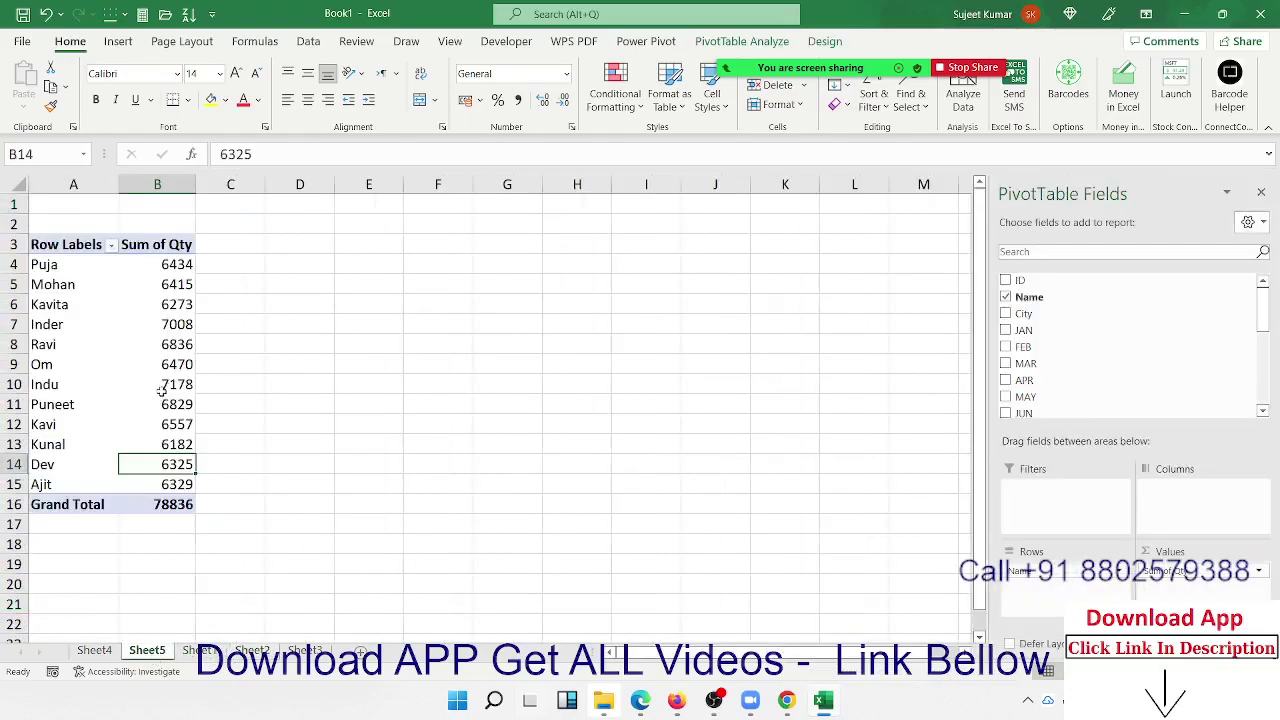
click(711, 41)
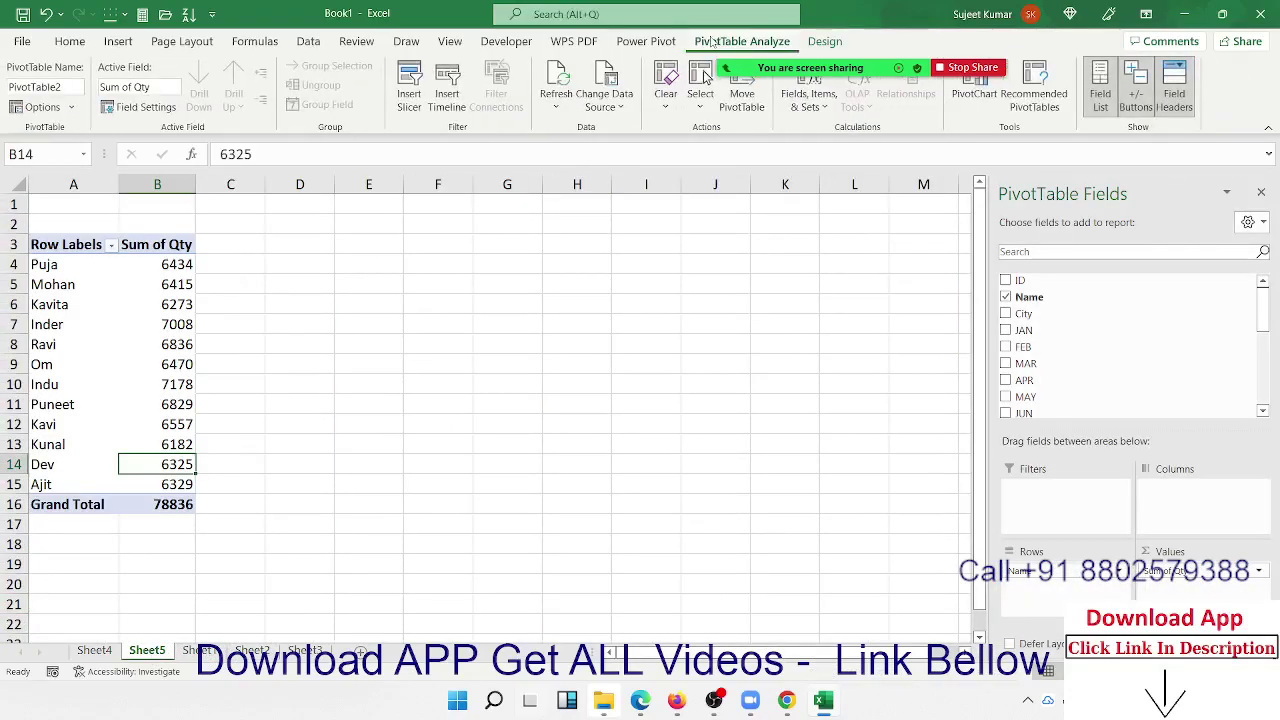
- Change the pivot source range to Sheet1!$A$1:$U$1582 to include the Target row
click(606, 80)
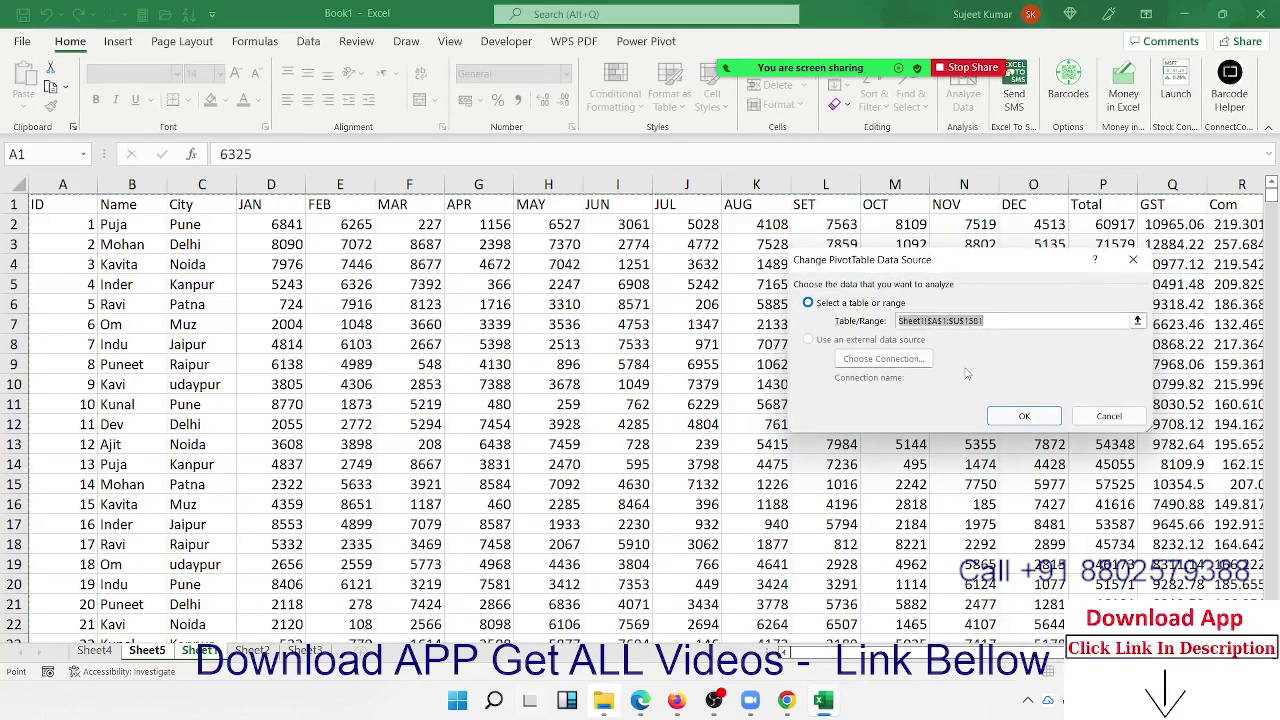
click(72, 207)
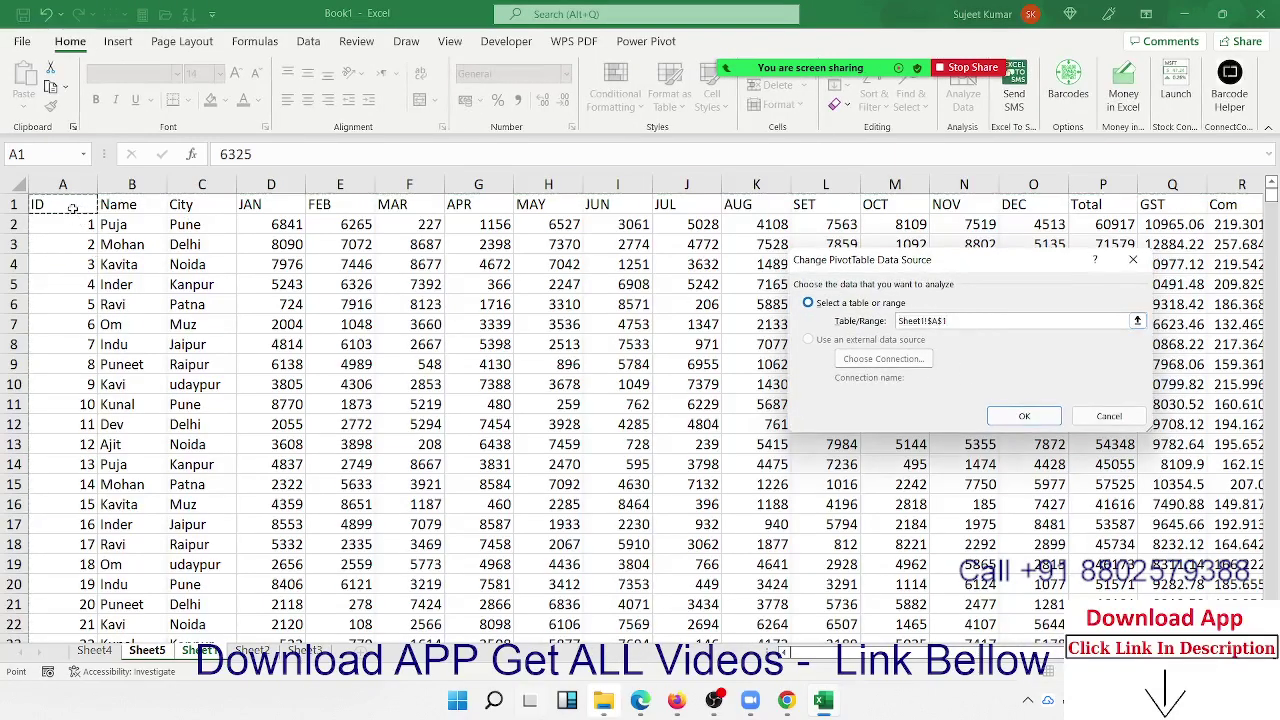
key(ctrl+shift+Right)
key(ctrl+shift+Down)
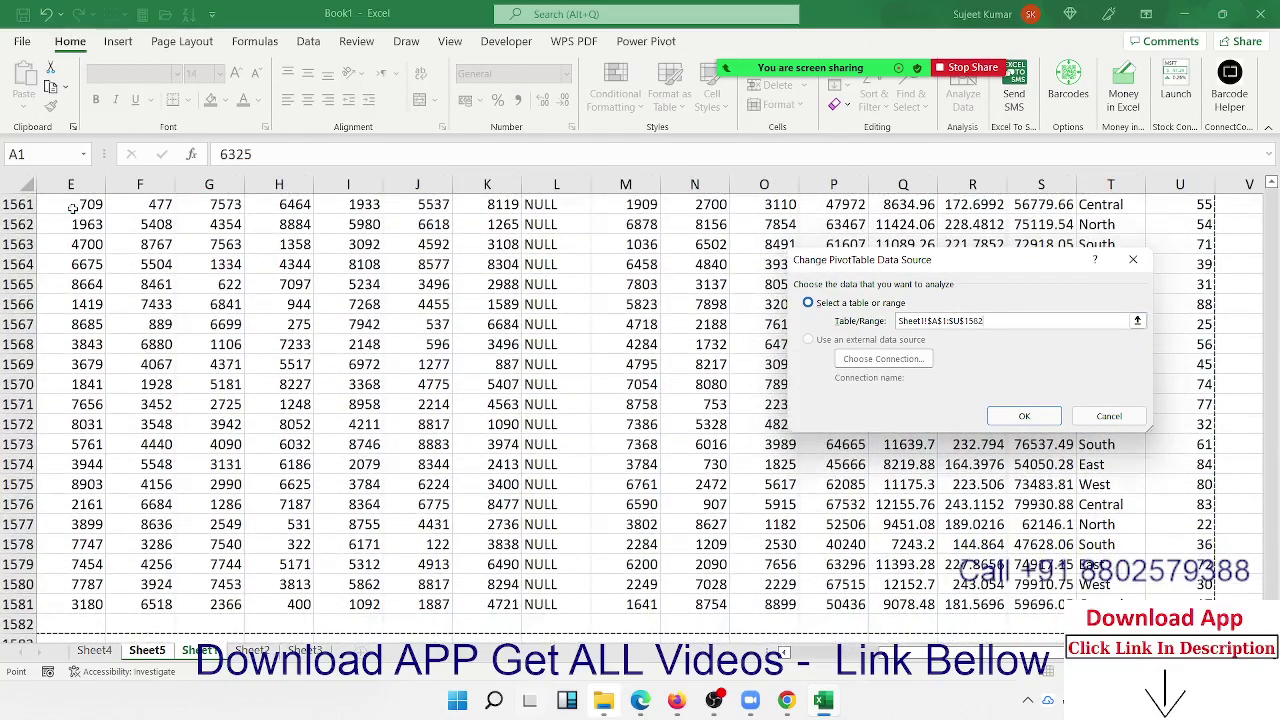
click(1024, 416)
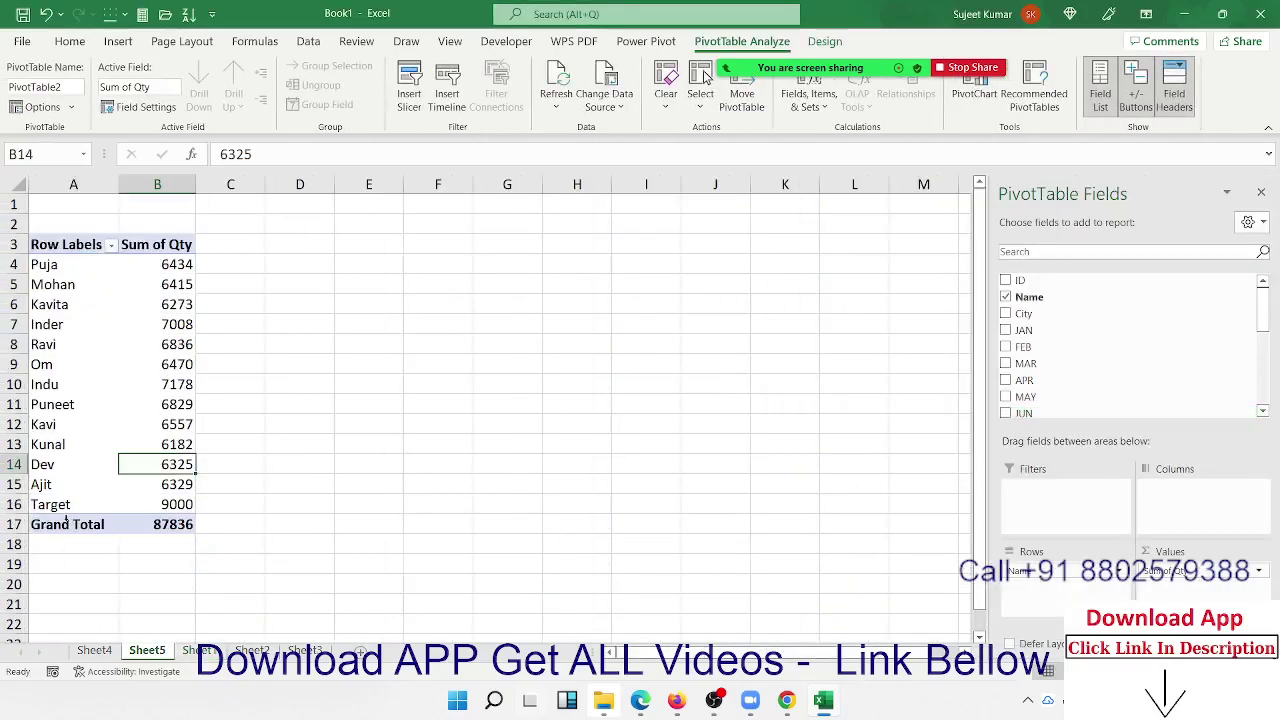
- Add Qty to Values again, creating Sum of Qty2 beside Sum of Qty
click(190, 504)
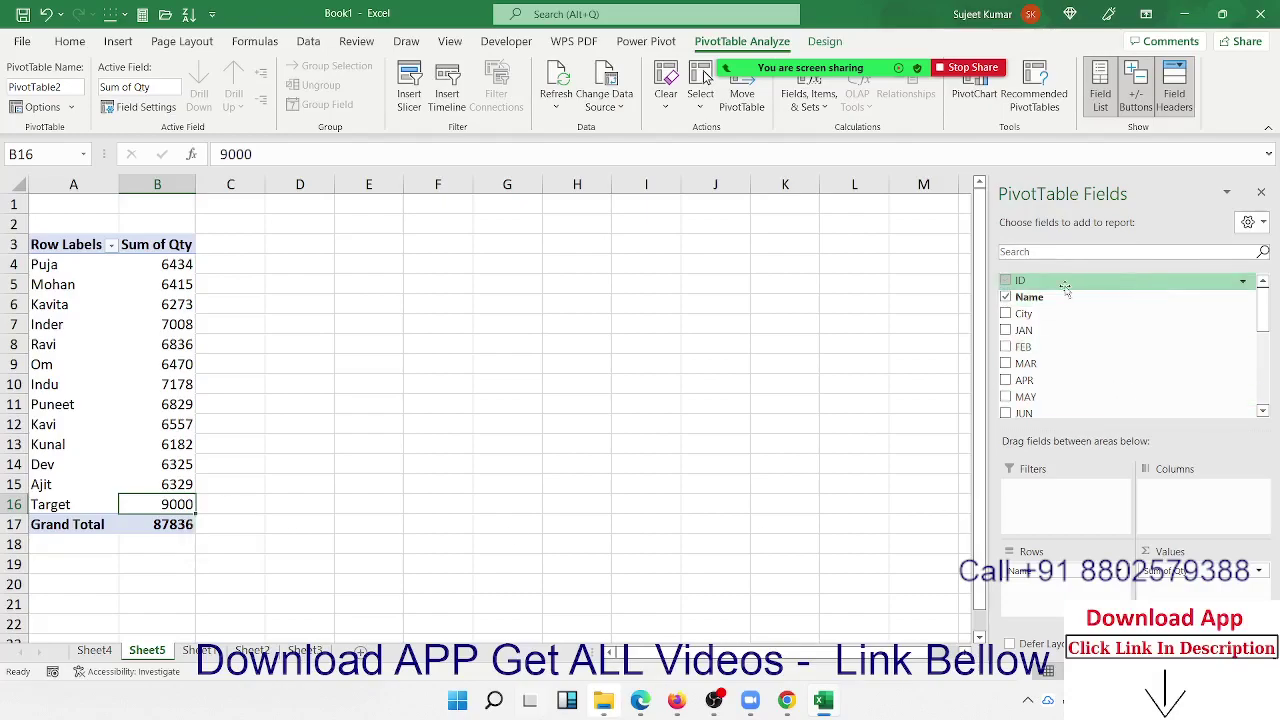
scroll(1080, 350, down, 5)
drag(1075, 387, 1180, 588)
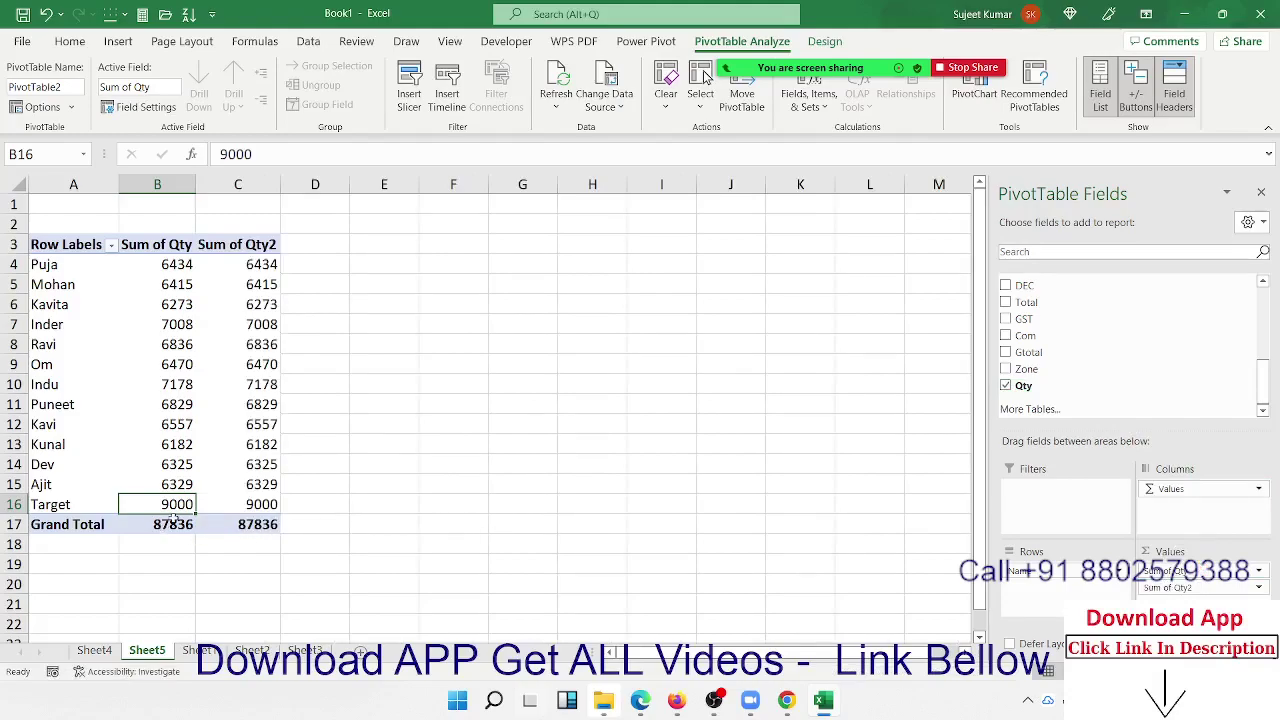
click(258, 505)
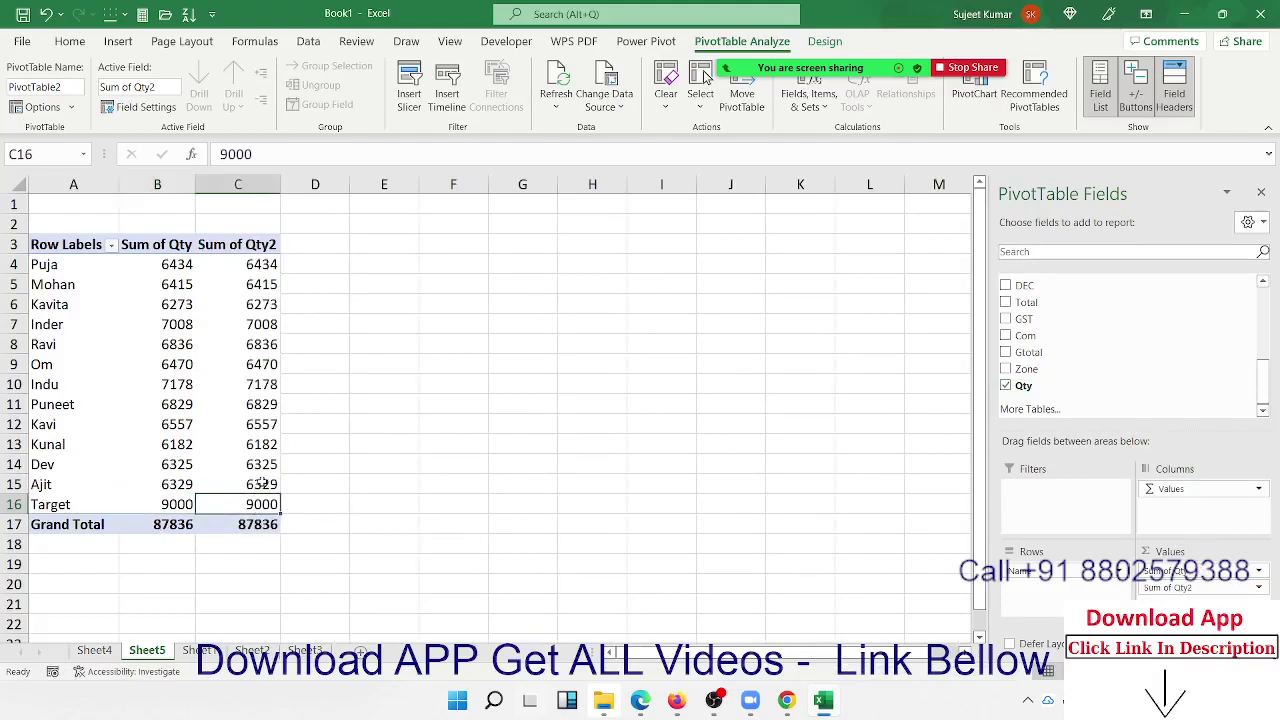
drag(260, 484, 260, 258)
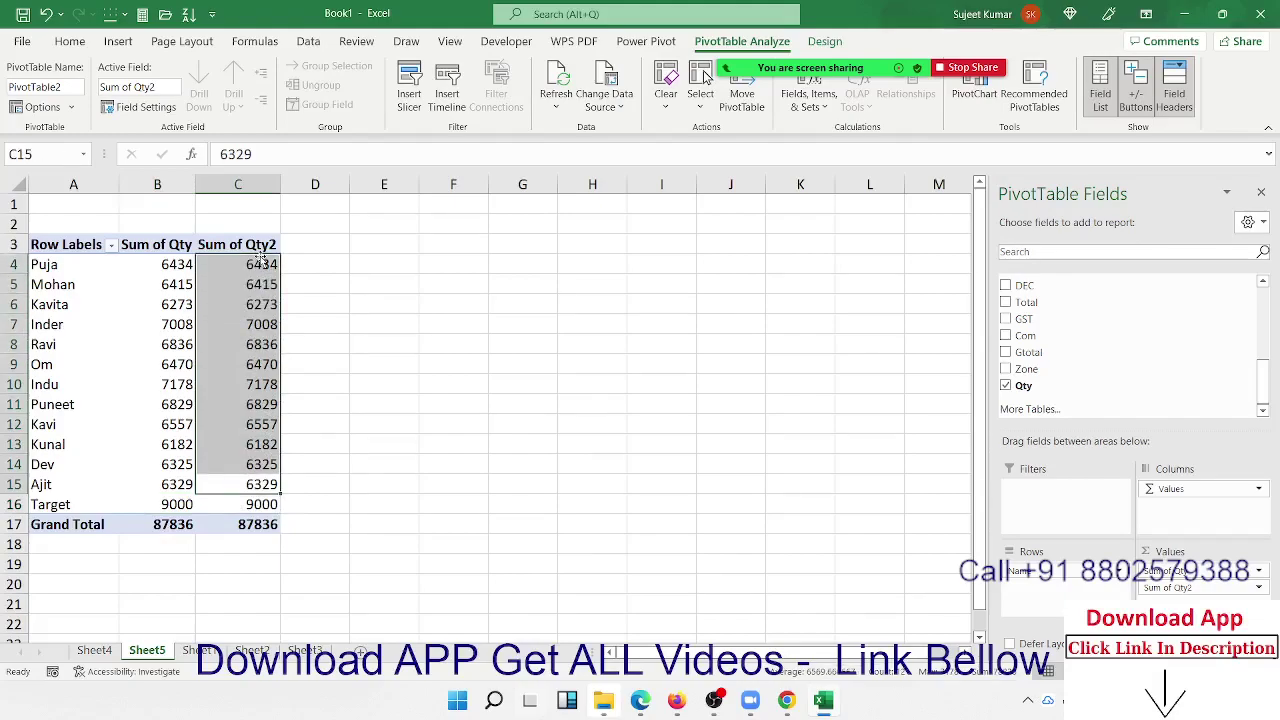
click(1258, 587)
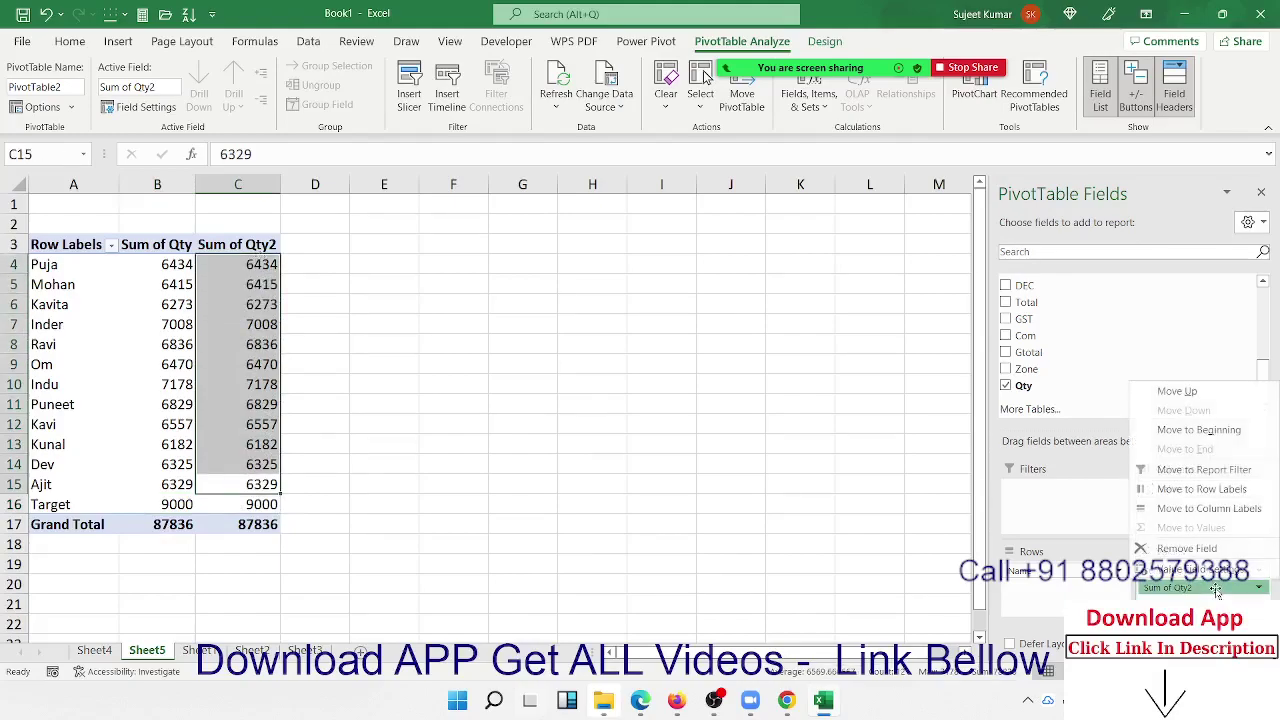
- Set Sum of Qty2 to show values as % Of, base field Name, base item Target
click(1190, 568)
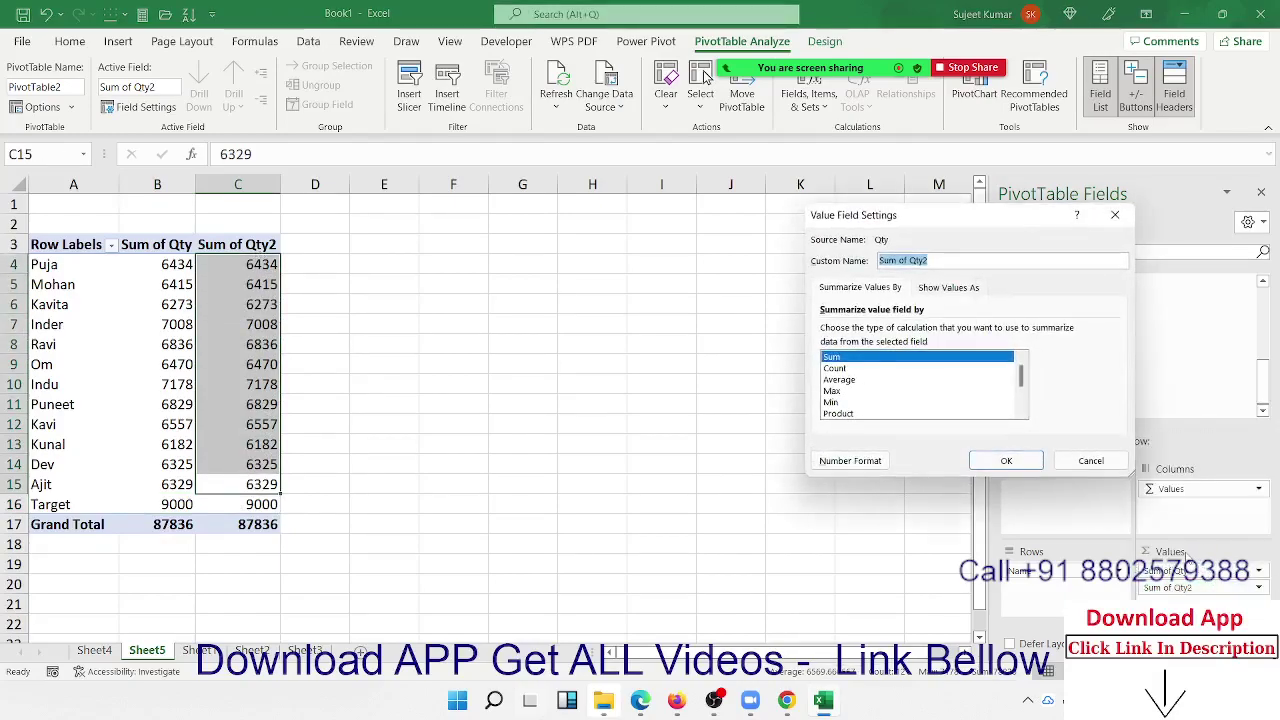
click(937, 288)
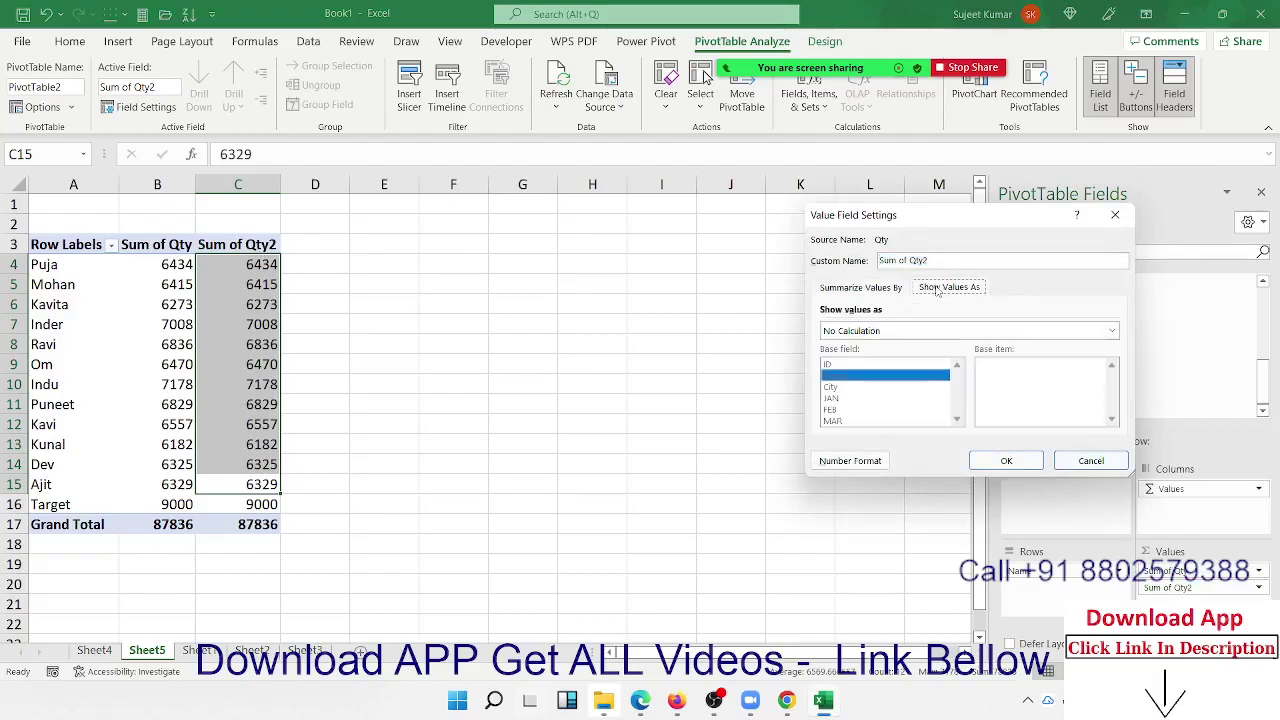
click(890, 331)
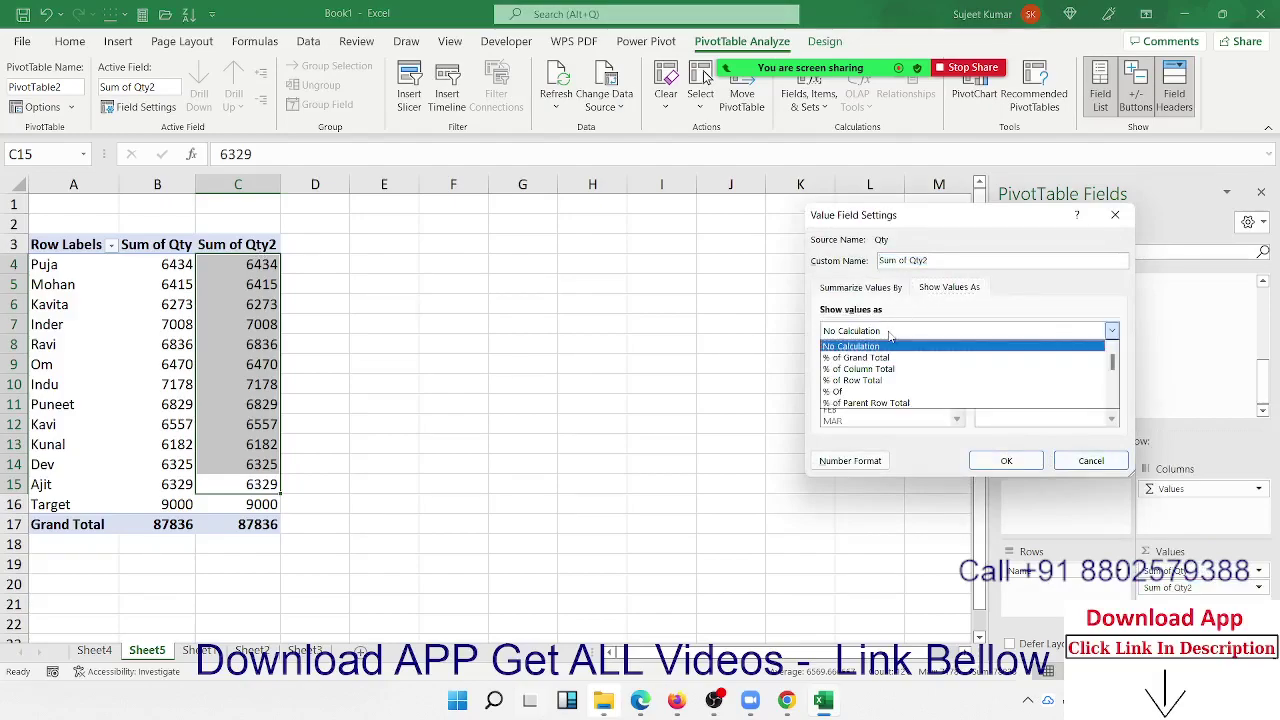
click(884, 393)
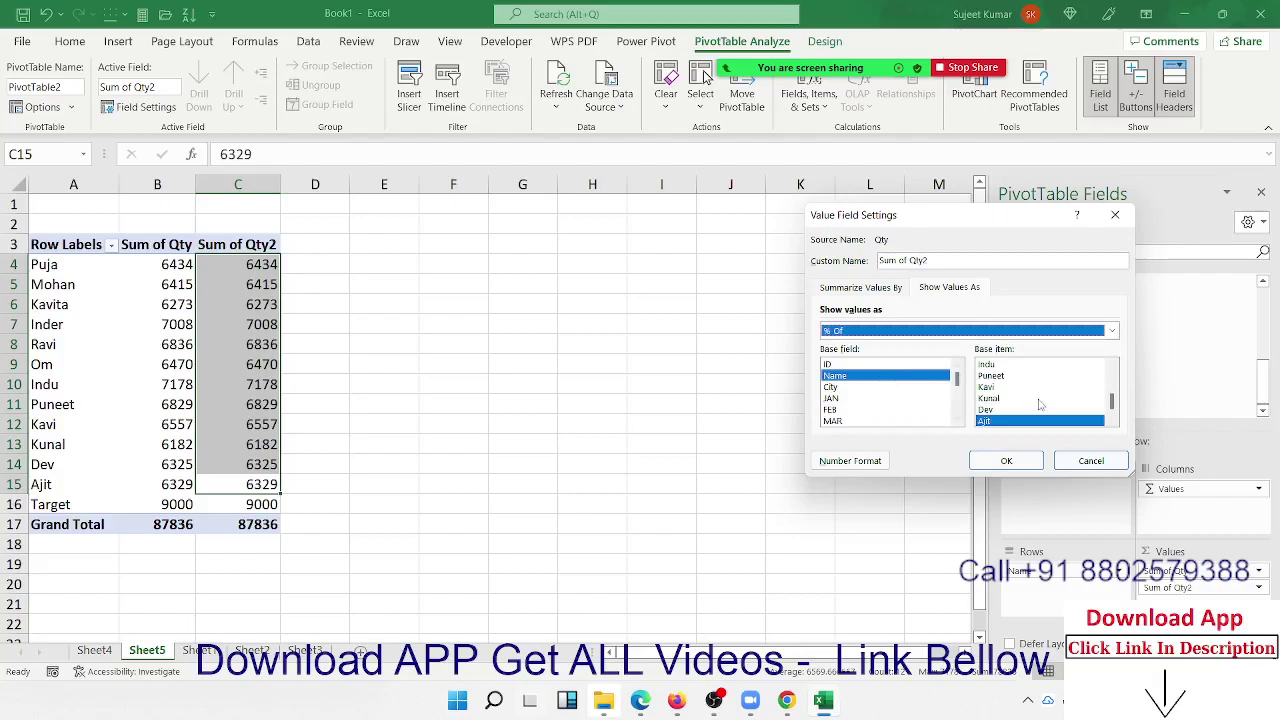
scroll(1112, 410, down, 1)
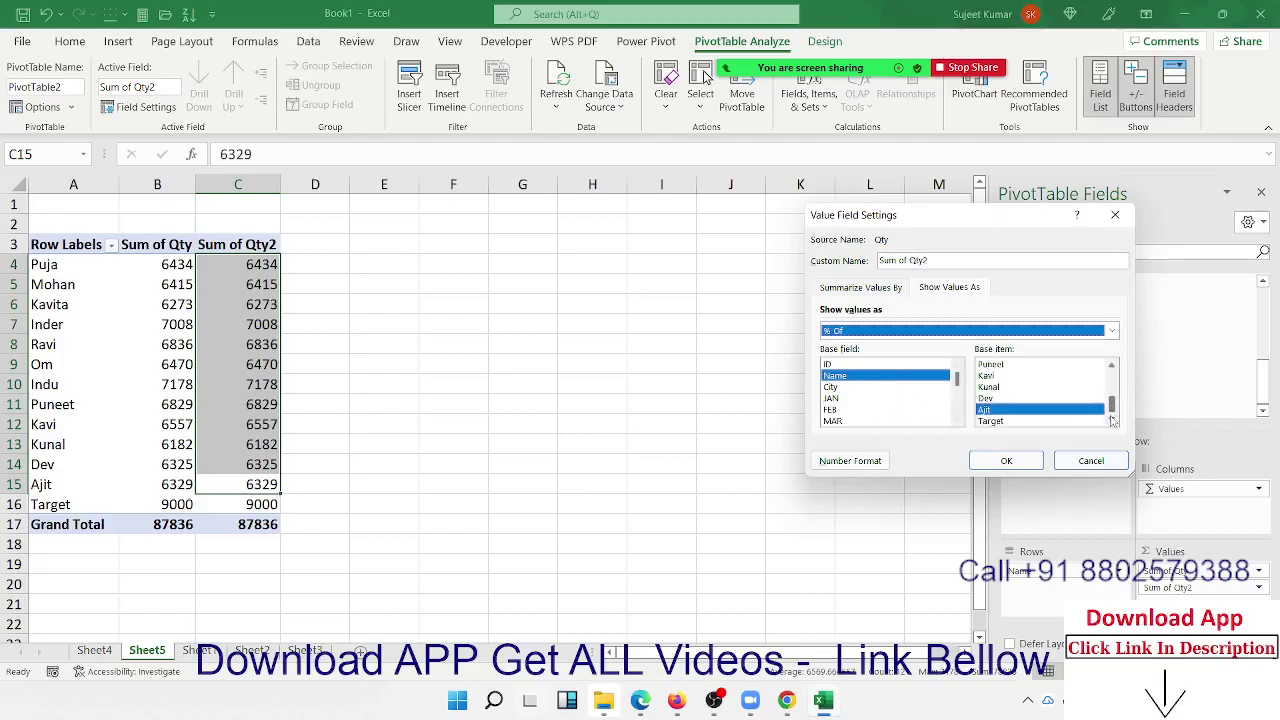
click(1016, 425)
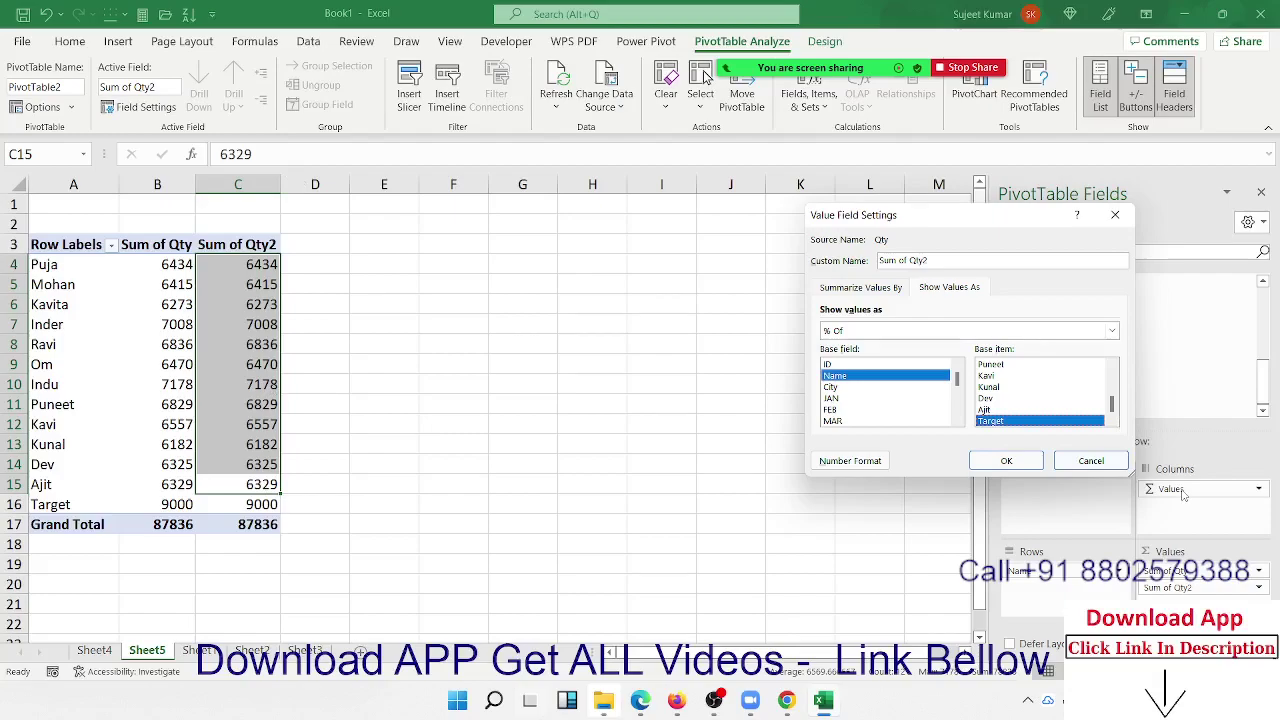
click(1008, 464)
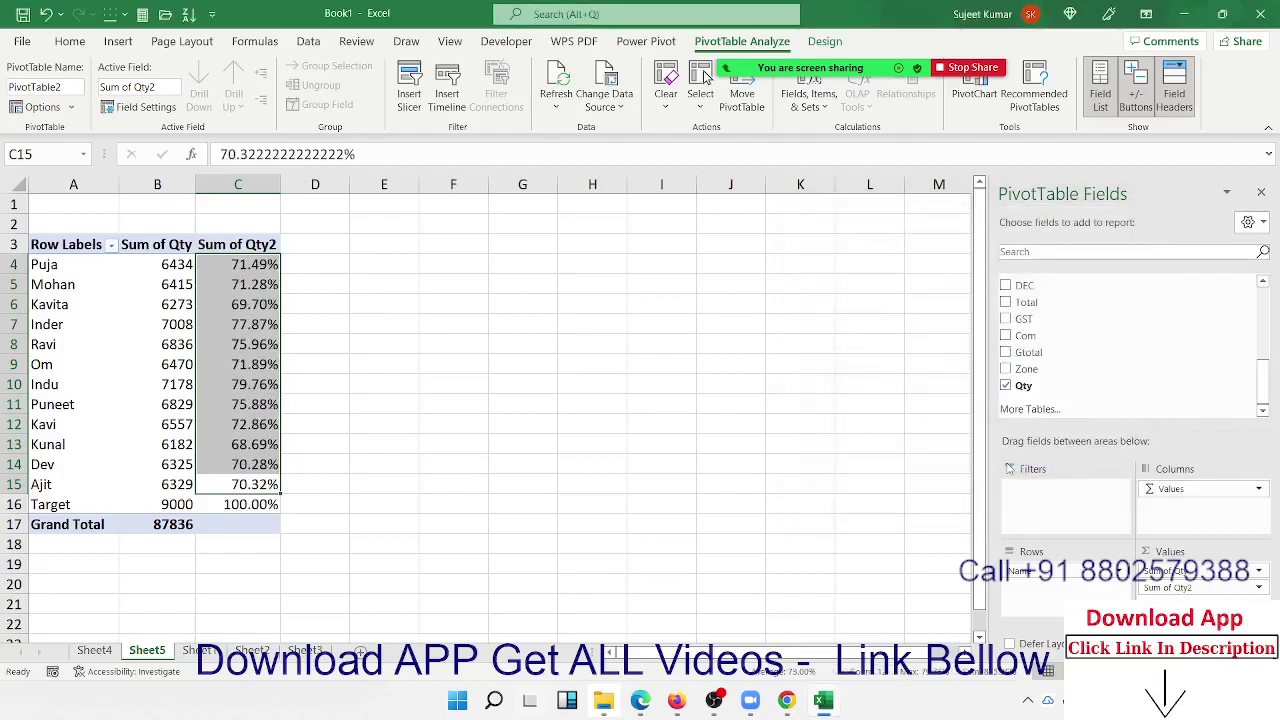
click(245, 324)
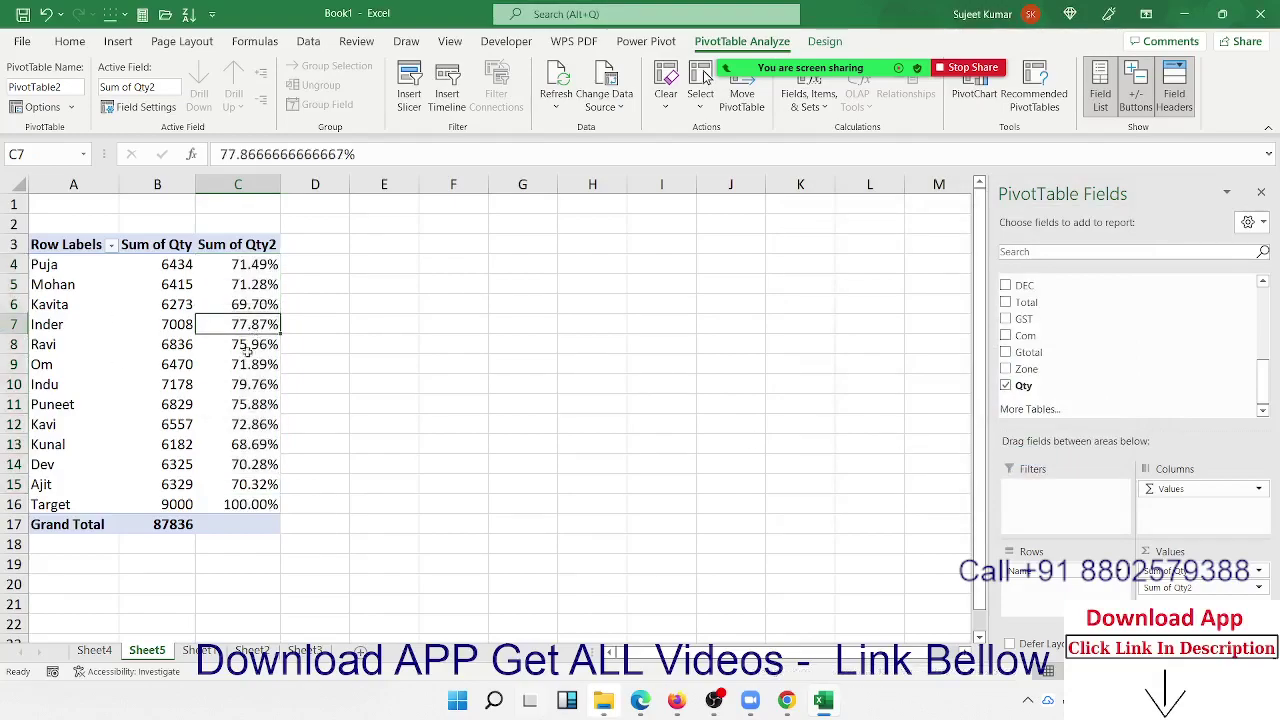
click(247, 364)
click(236, 424)
click(250, 464)
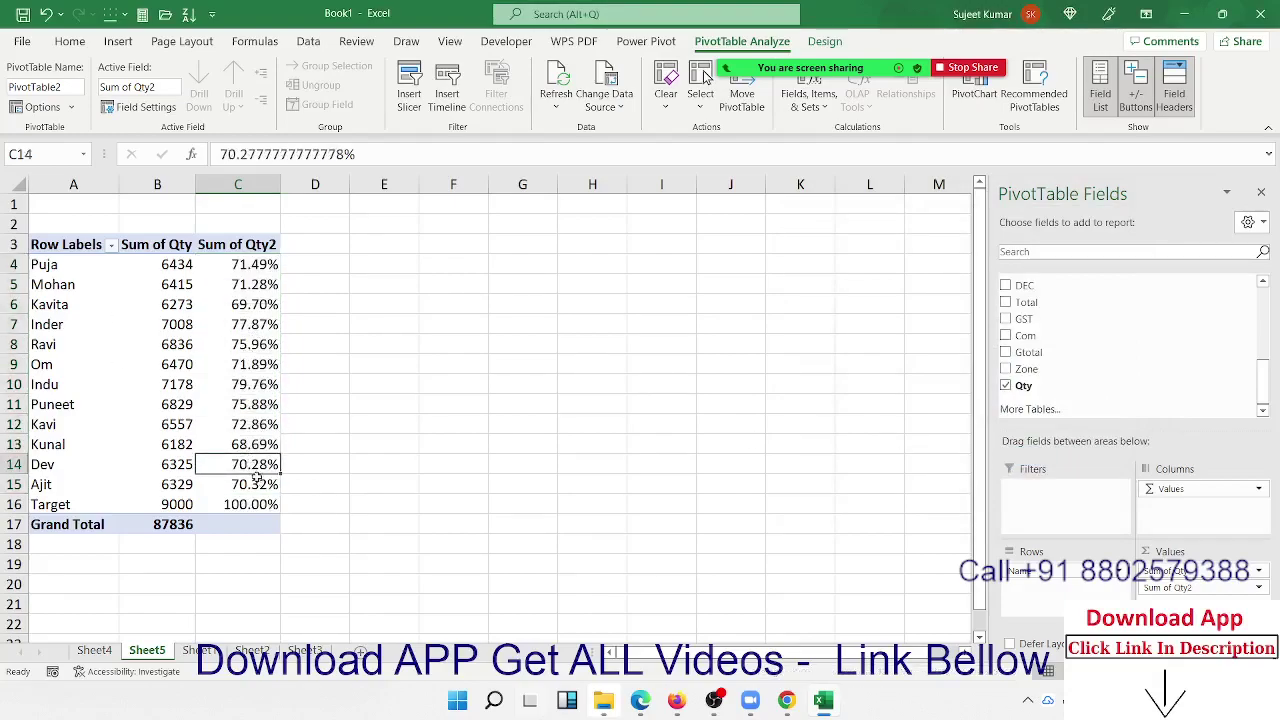
drag(252, 484, 238, 267)
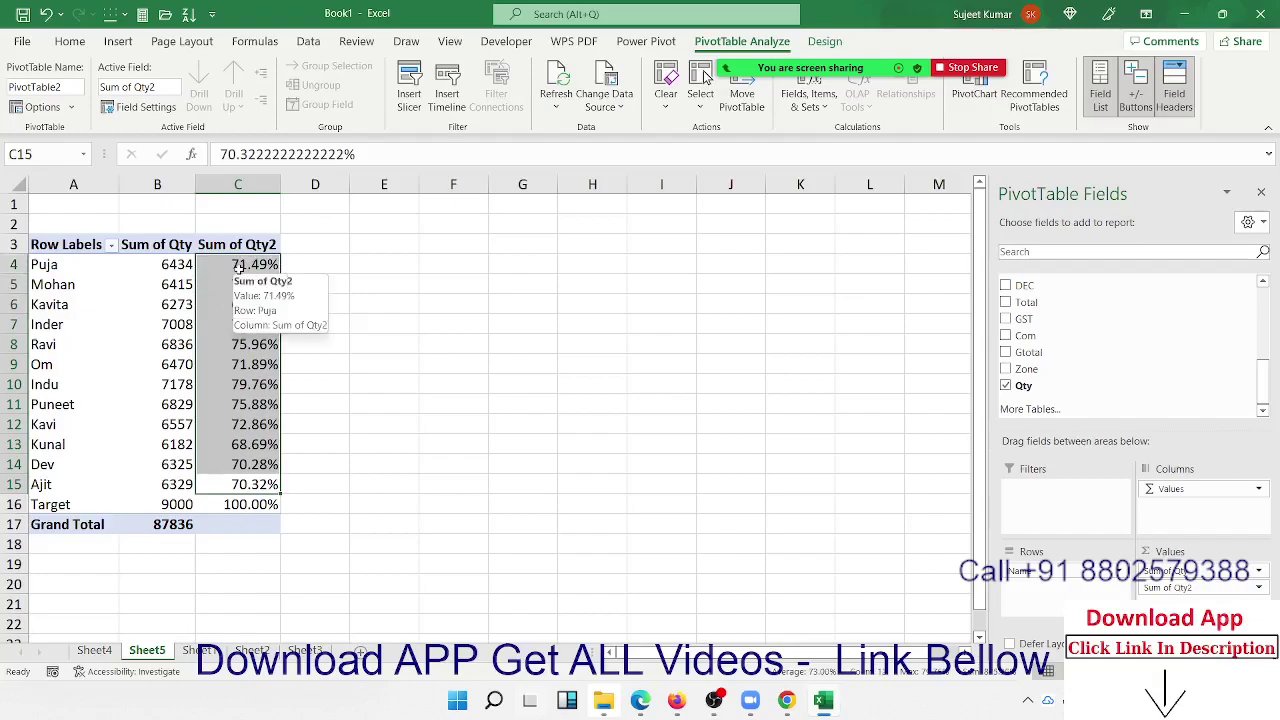
click(1188, 588)
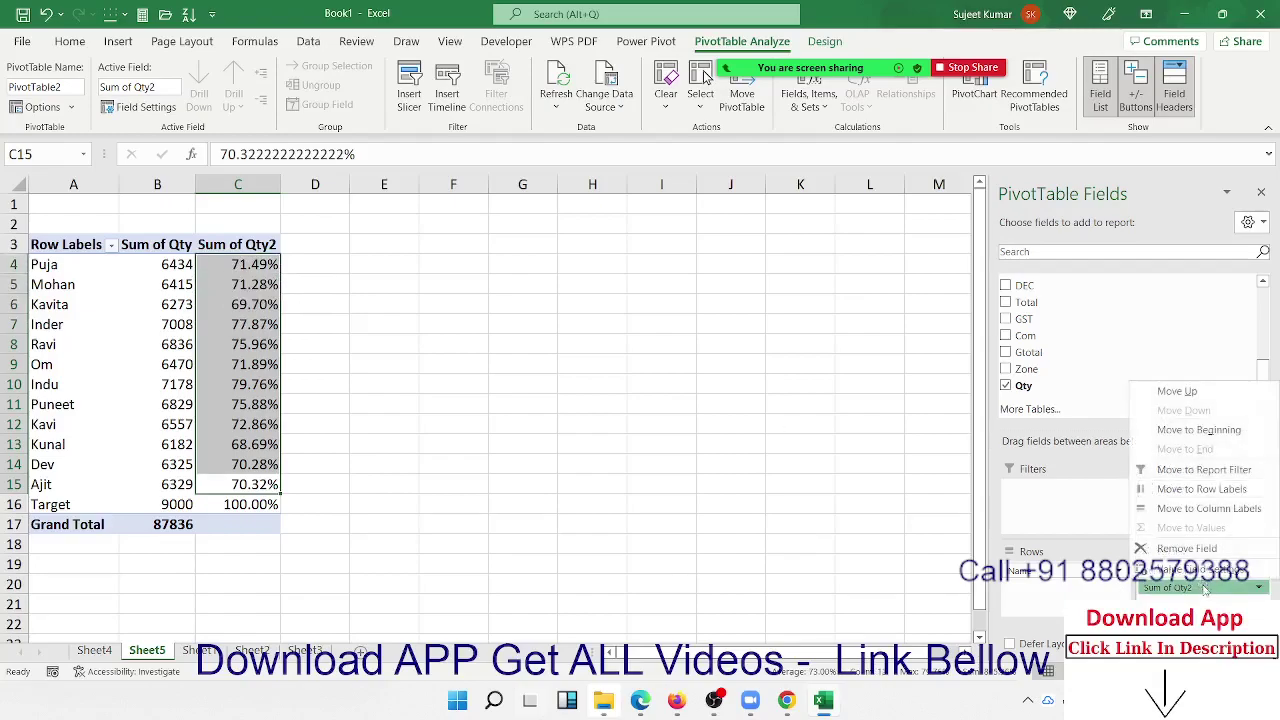
click(1188, 588)
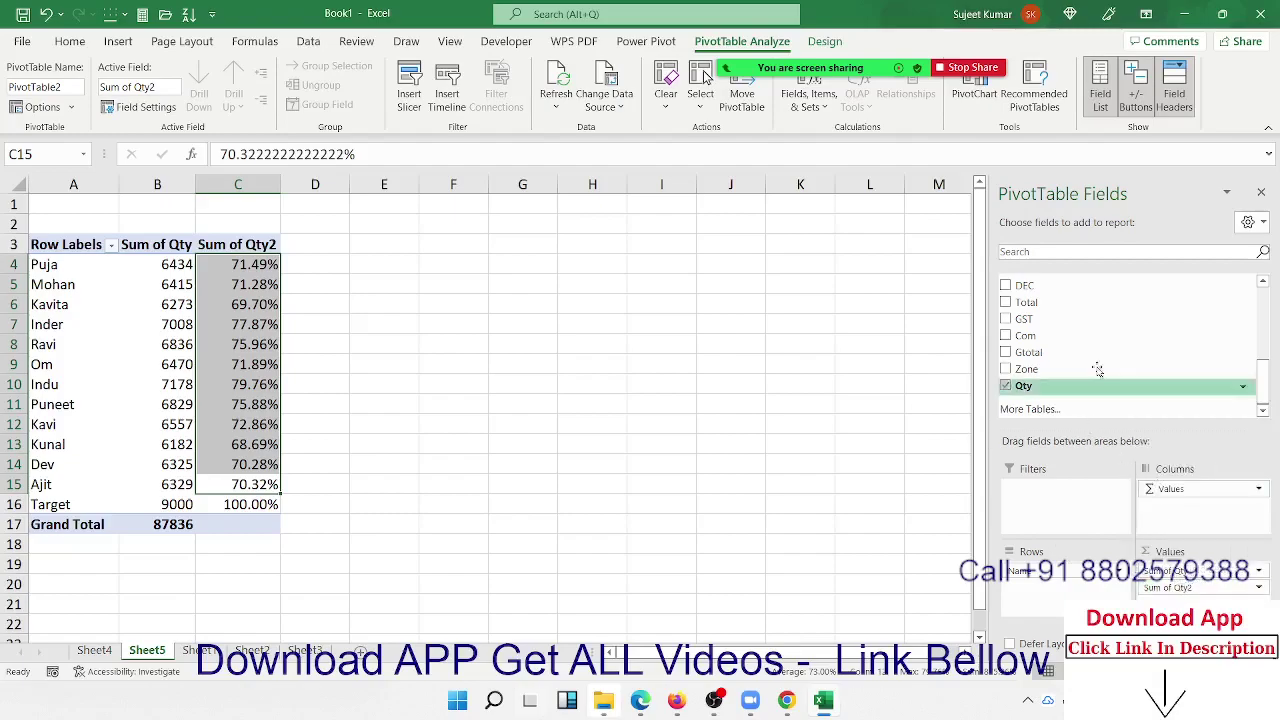
scroll(1096, 367, up, 5)
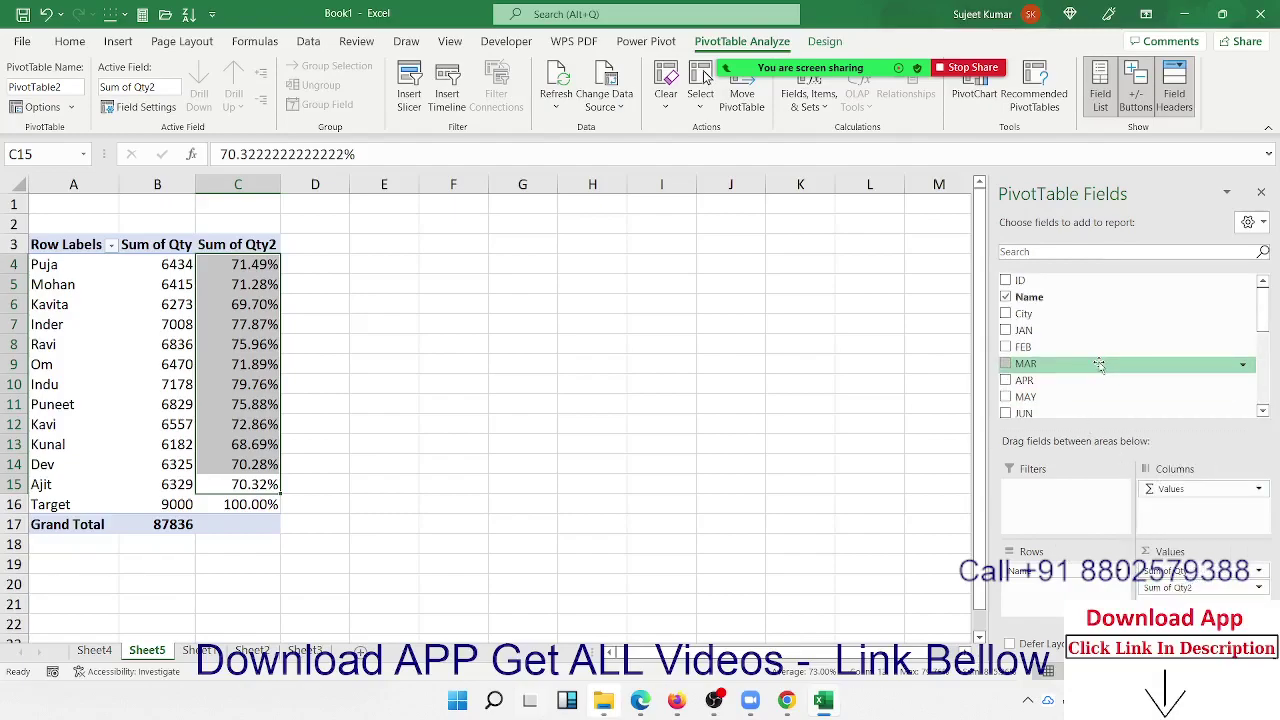
scroll(1099, 365, down, 5)
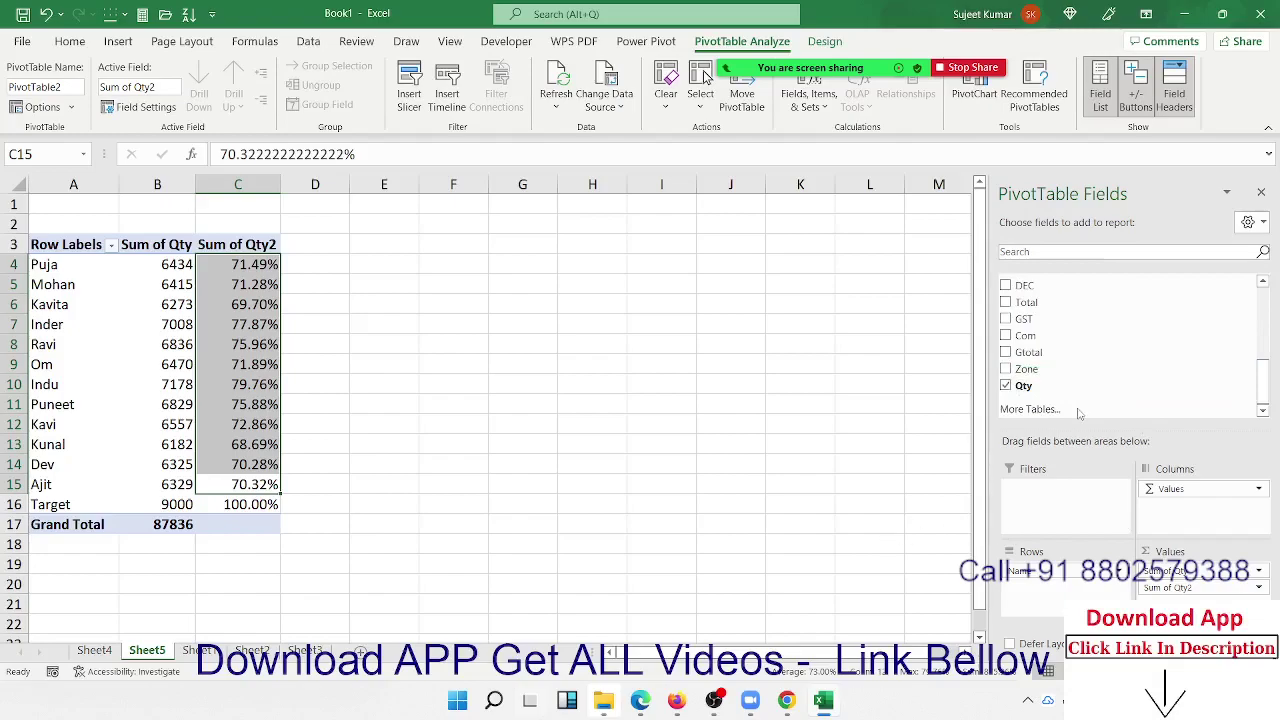
scroll(1075, 400, up, 5)
scroll(1071, 390, down, 5)
- Replace Name with Zone in Rows and keep a single Sum of Qty value field
drag(1072, 369, 1066, 586)
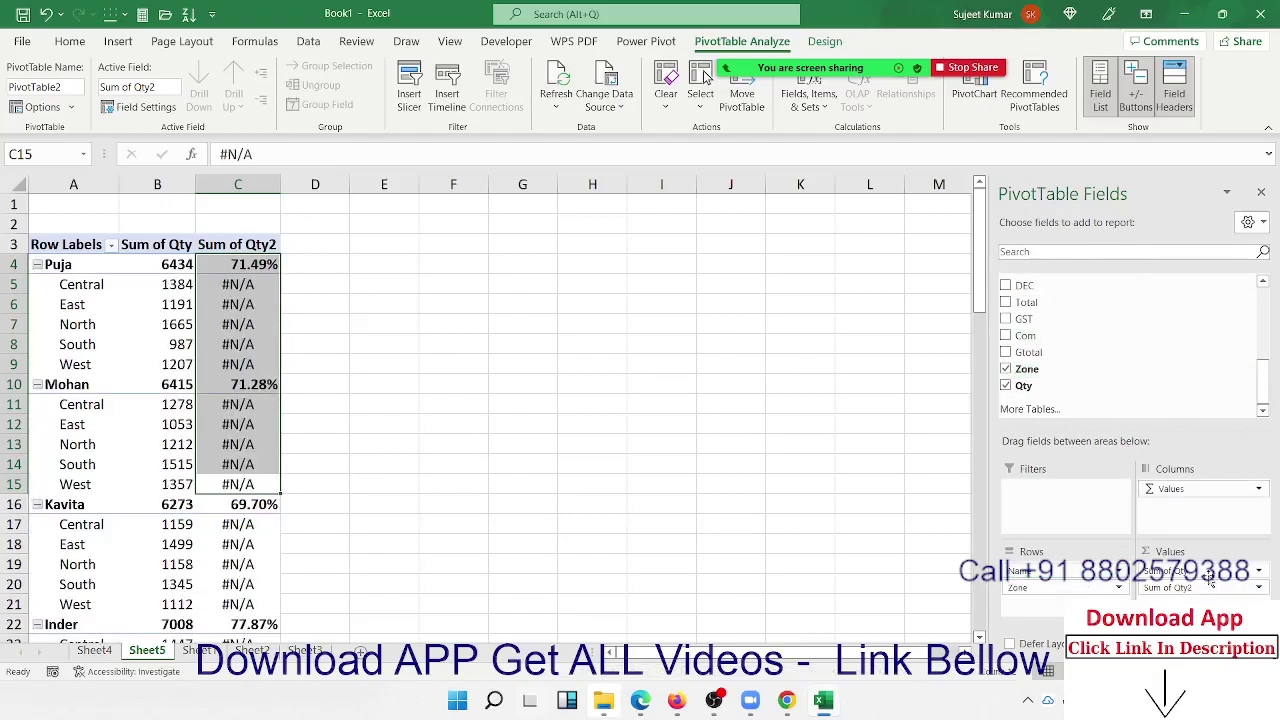
drag(1200, 572, 1185, 360)
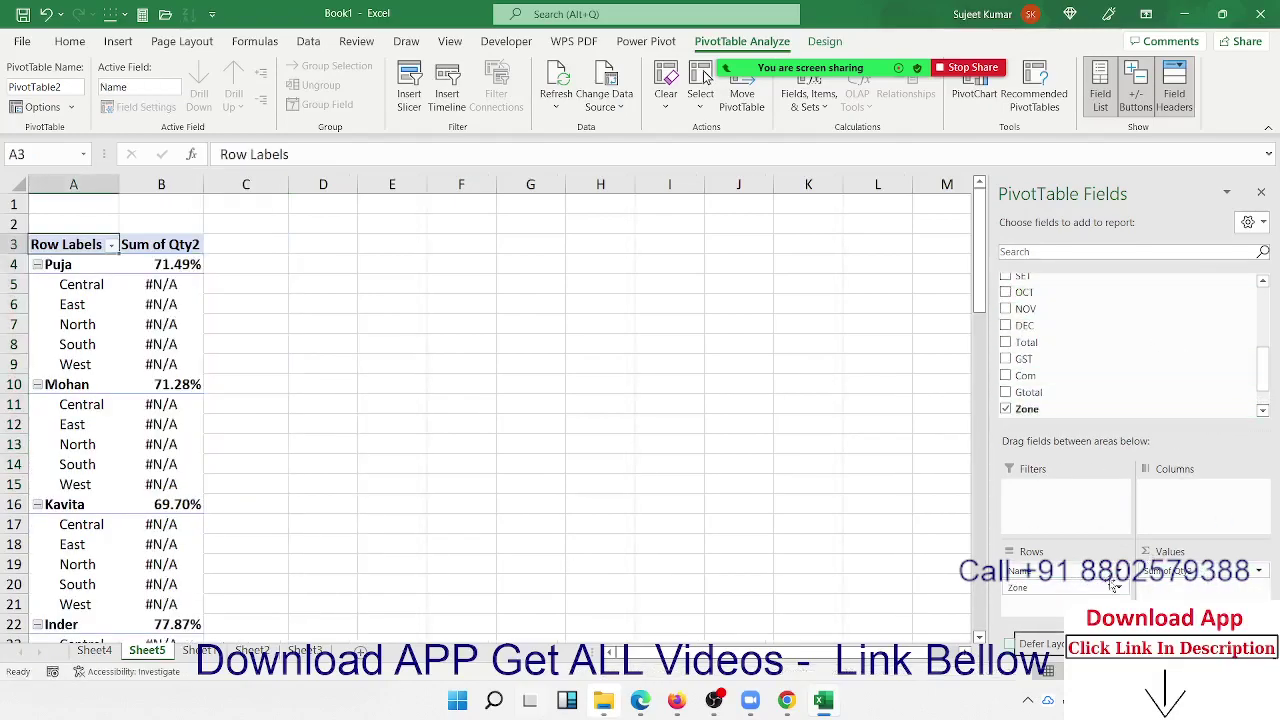
mouse_move(1030, 571)
mouse_down()
mouse_move(1144, 316)
mouse_move(1150, 360)
mouse_up()
drag(1190, 572, 1104, 322)
scroll(1104, 322, down, 3)
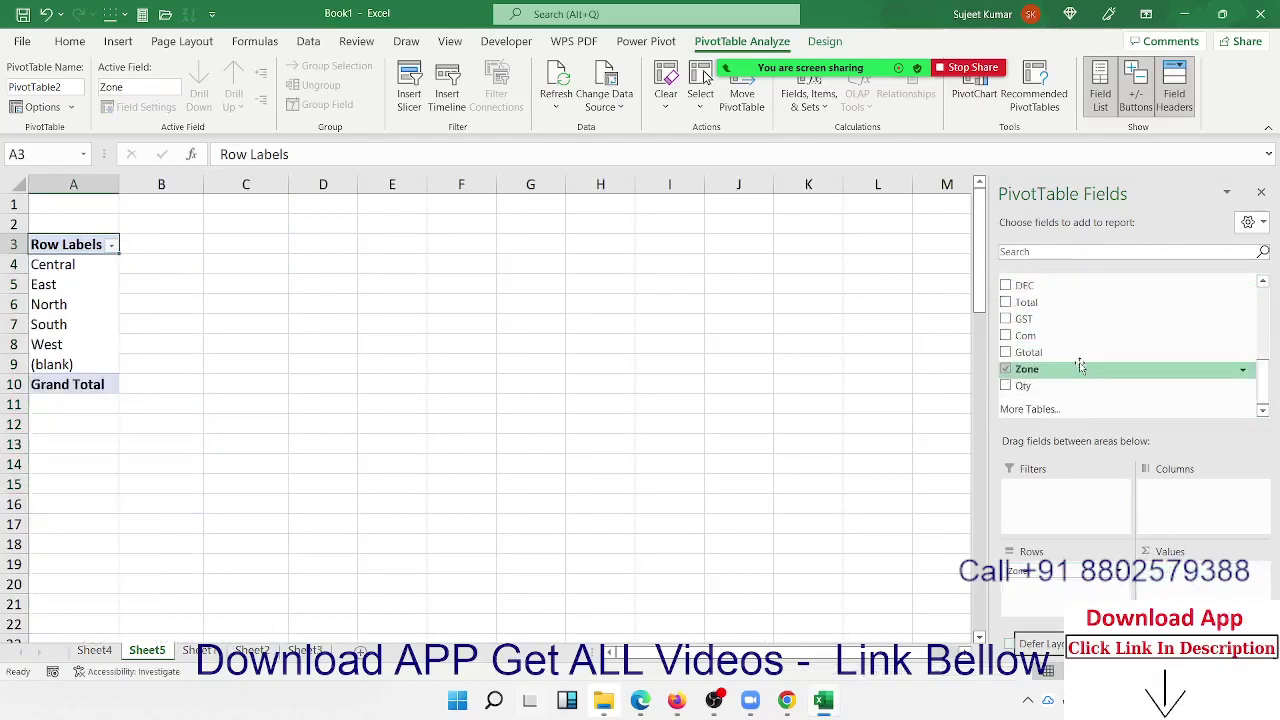
drag(1080, 385, 1217, 594)
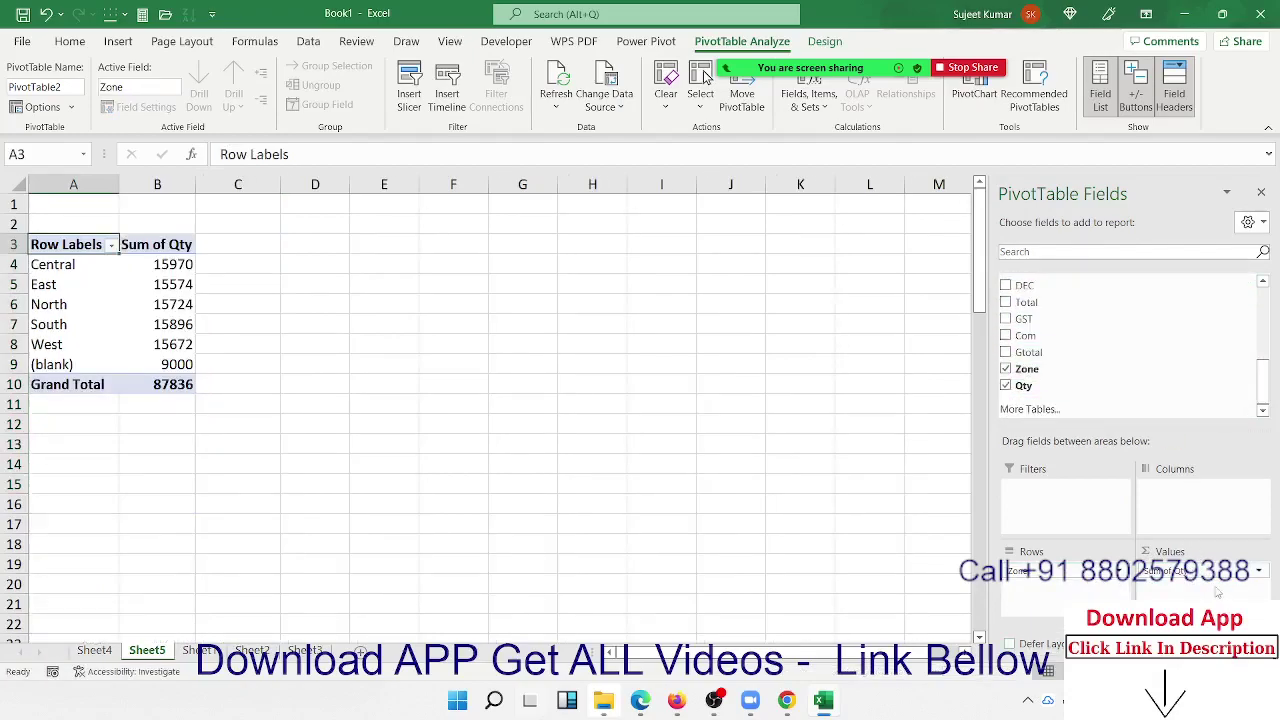